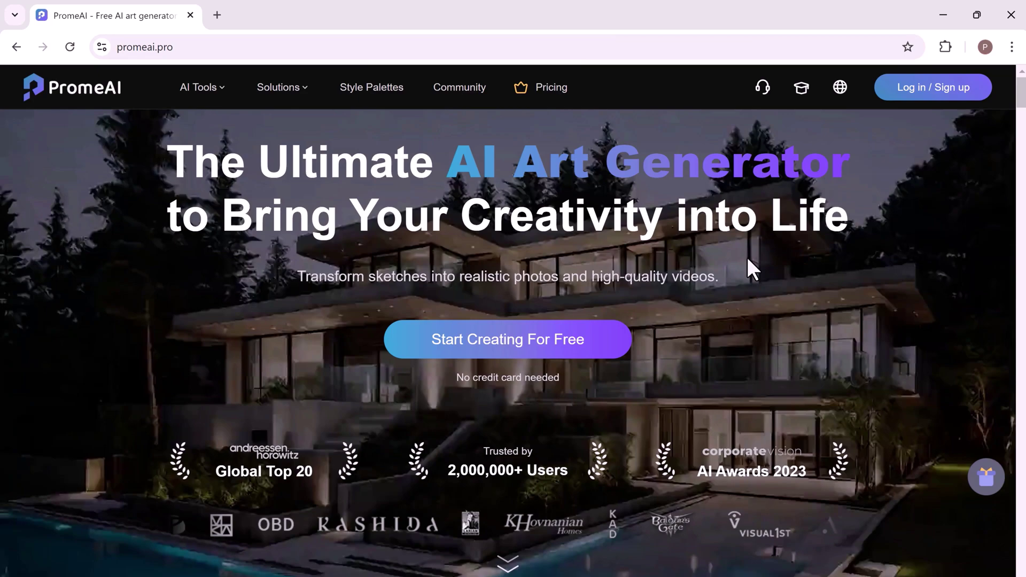
Scroll through the landing page sections and the signed-in home gallery to its end.
{"action": "scroll", "coordinate": [747, 258], "scroll_direction": "down", "scroll_amount": 4}
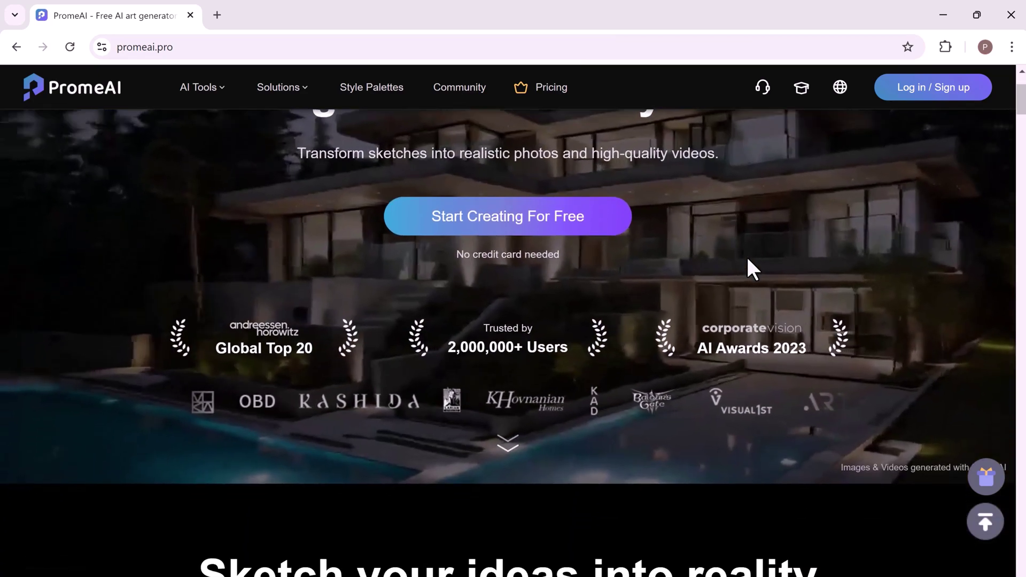
{"action": "scroll", "coordinate": [747, 257], "scroll_direction": "down", "scroll_amount": 7}
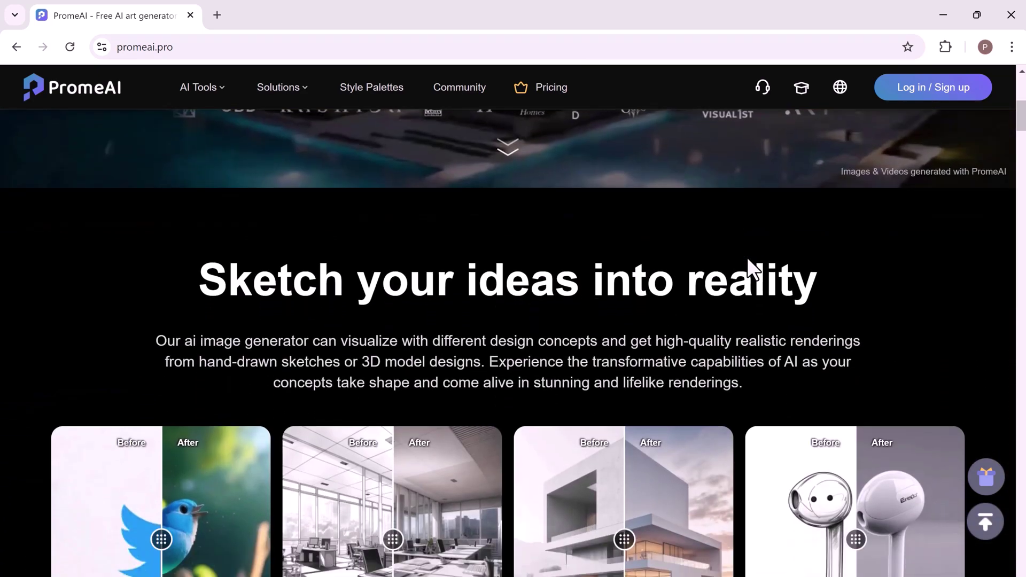
{"action": "scroll", "coordinate": [746, 258], "scroll_direction": "down", "scroll_amount": 2}
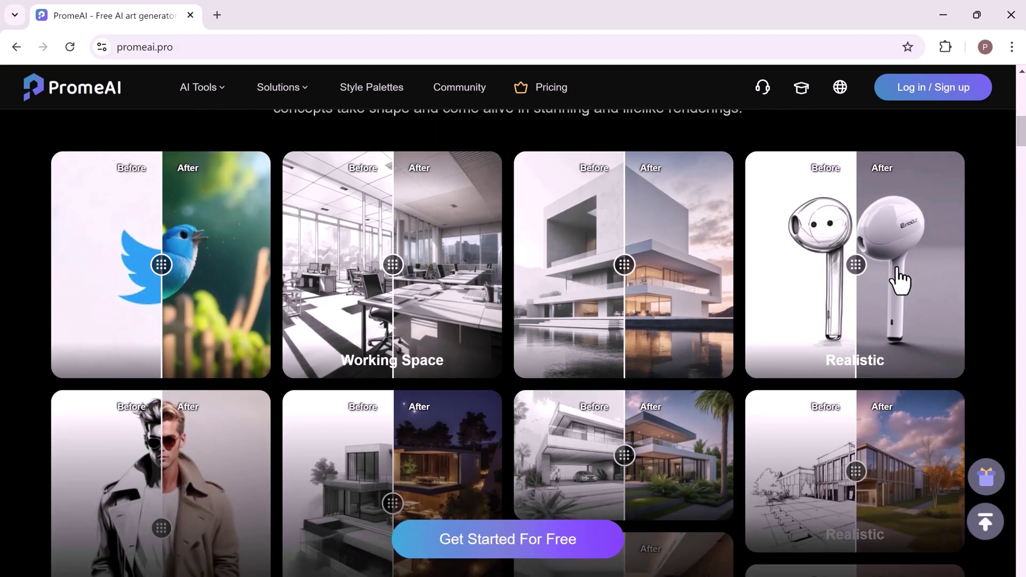
{"action": "scroll", "coordinate": [949, 280], "scroll_direction": "down", "scroll_amount": 4}
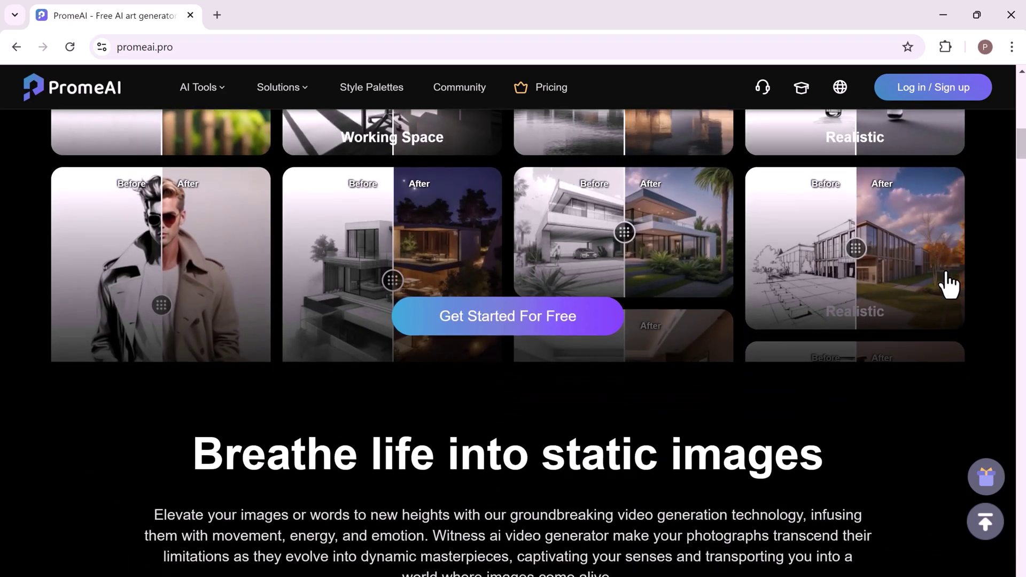
{"action": "scroll", "coordinate": [800, 283], "scroll_direction": "down", "scroll_amount": 10}
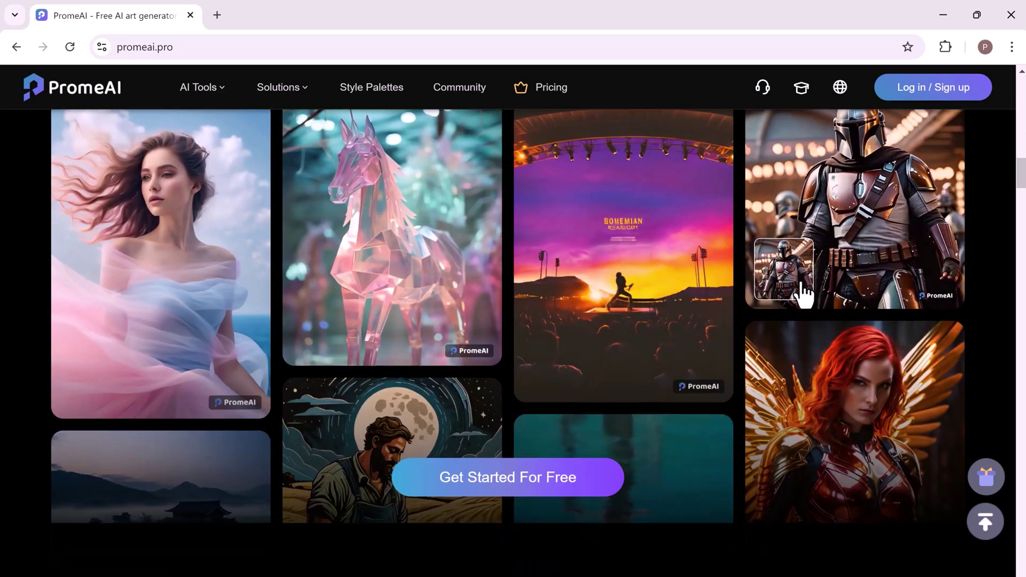
{"action": "scroll", "coordinate": [802, 291], "scroll_direction": "down", "scroll_amount": 9}
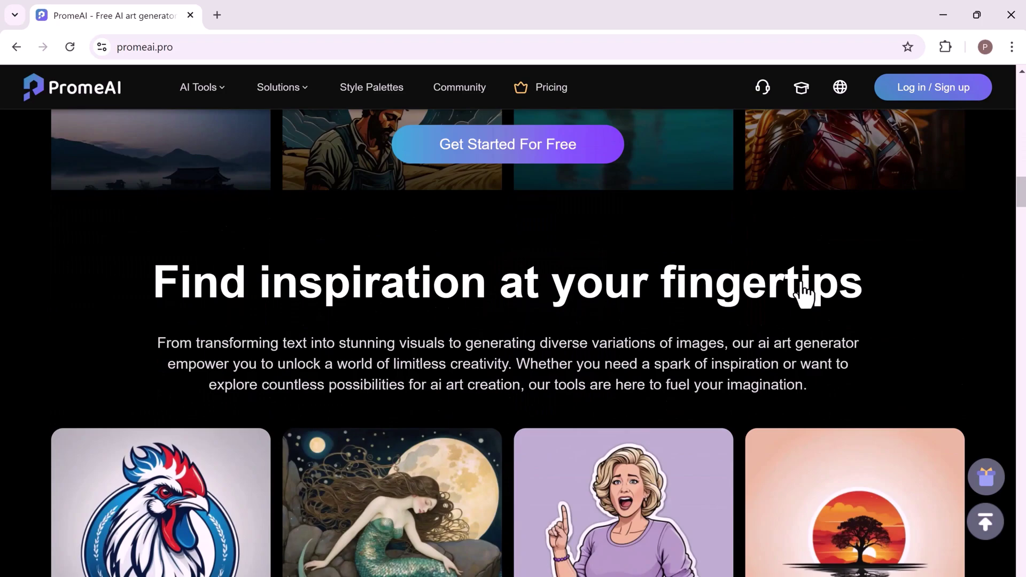
{"action": "scroll", "coordinate": [803, 294], "scroll_direction": "down", "scroll_amount": 2}
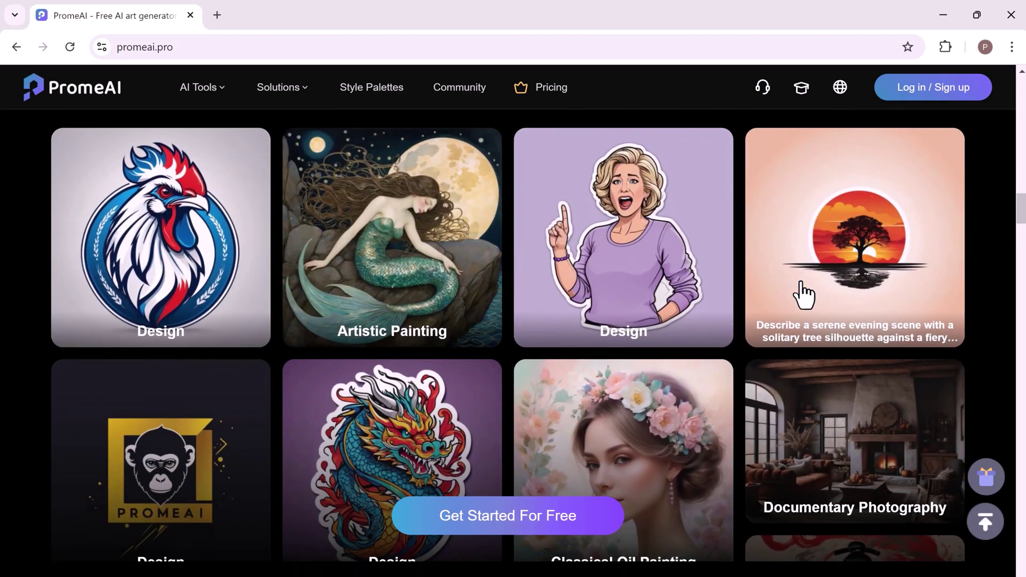
{"action": "scroll", "coordinate": [803, 294], "scroll_direction": "down", "scroll_amount": 6}
{"action": "scroll", "coordinate": [800, 283], "scroll_direction": "down", "scroll_amount": 7}
{"action": "scroll", "coordinate": [801, 280], "scroll_direction": "down", "scroll_amount": 1}
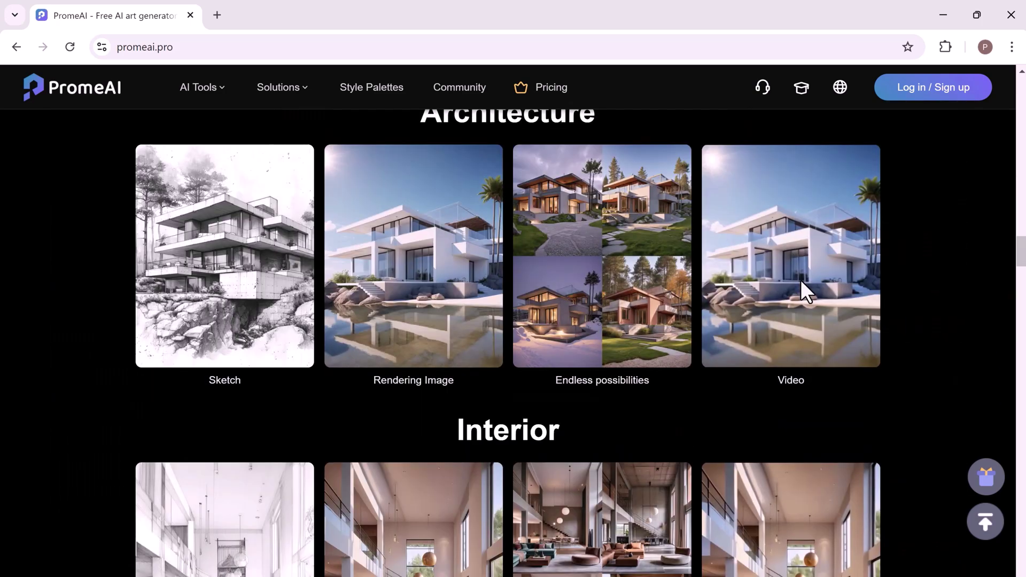
{"action": "scroll", "coordinate": [801, 280], "scroll_direction": "down", "scroll_amount": 4}
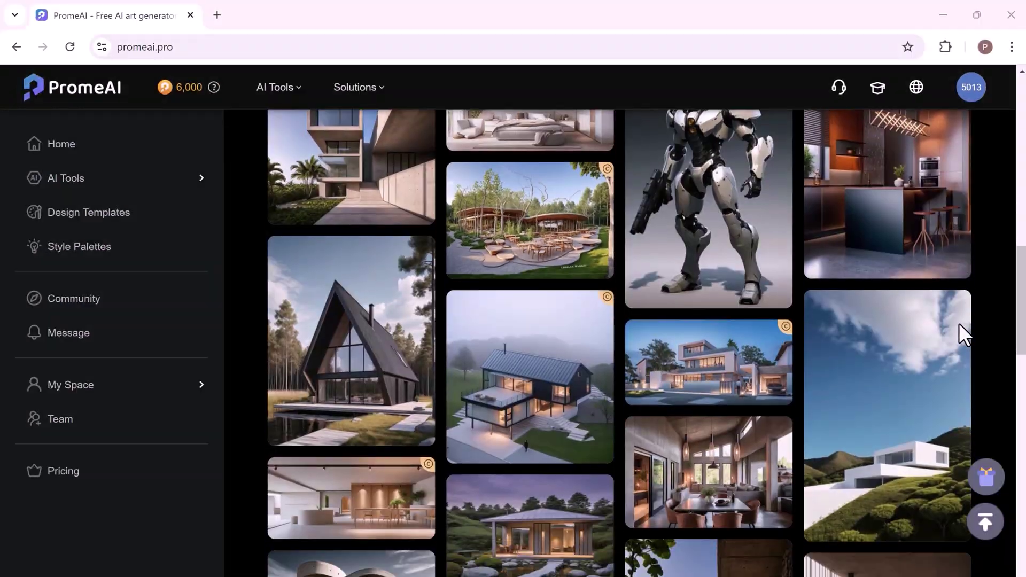
{"action": "scroll", "coordinate": [958, 322], "scroll_direction": "down", "scroll_amount": 5}
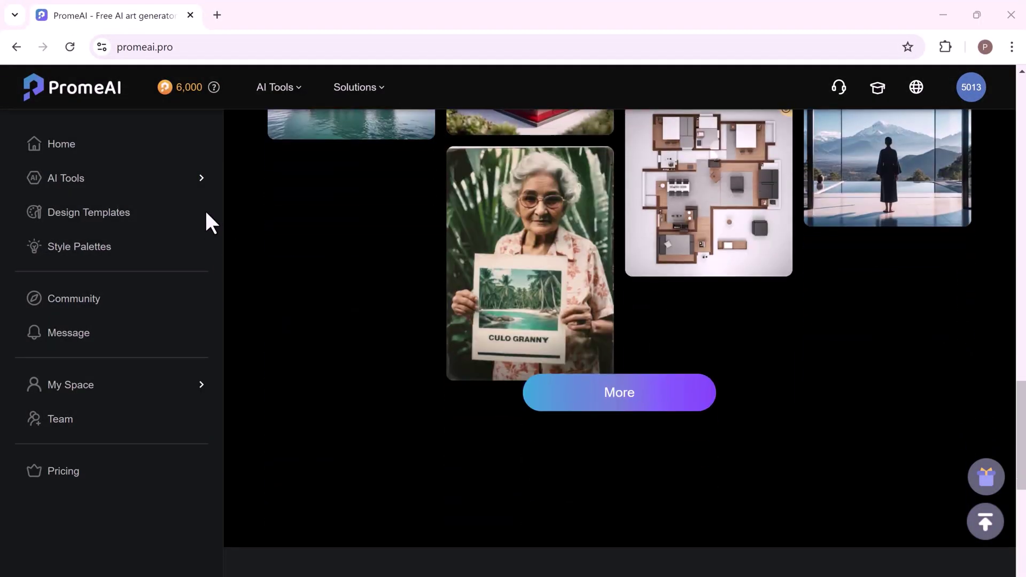
Browse the AI Tools collection, filtering to Architecture tools and then back to All.
{"action": "left_click", "coordinate": [175, 185]}
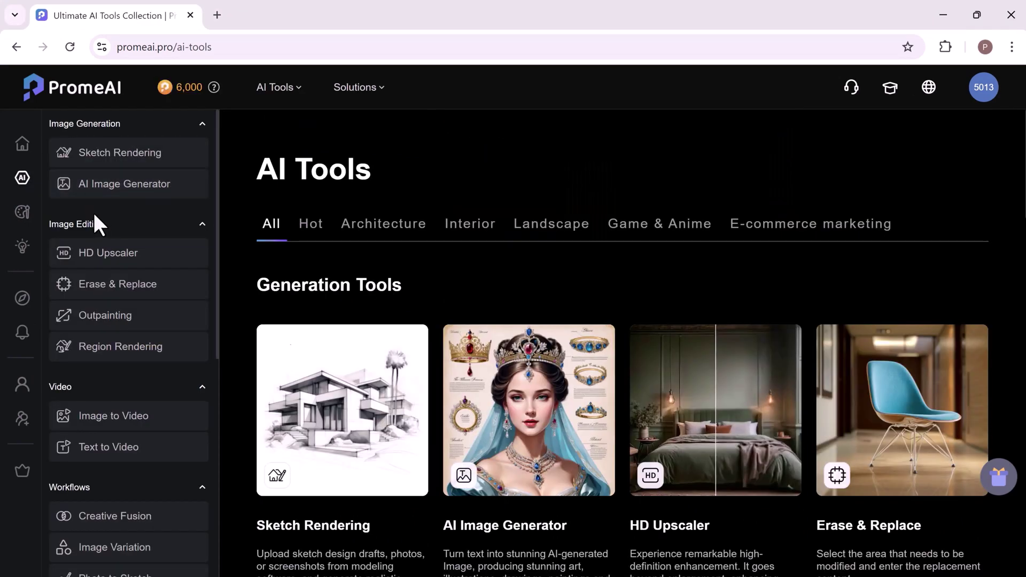
{"action": "scroll", "coordinate": [151, 445], "scroll_direction": "down", "scroll_amount": 8}
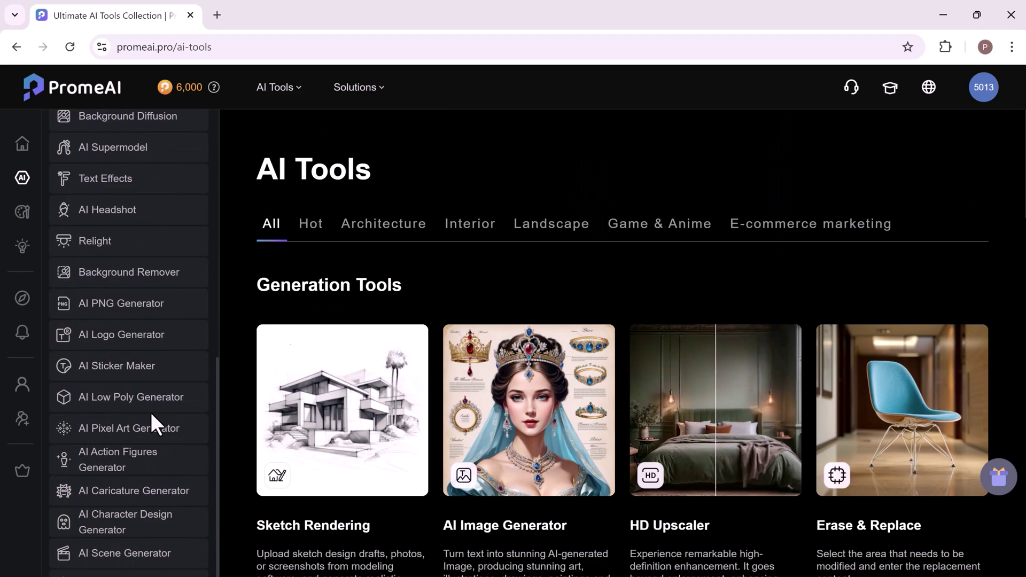
{"action": "scroll", "coordinate": [183, 517], "scroll_direction": "up", "scroll_amount": 10}
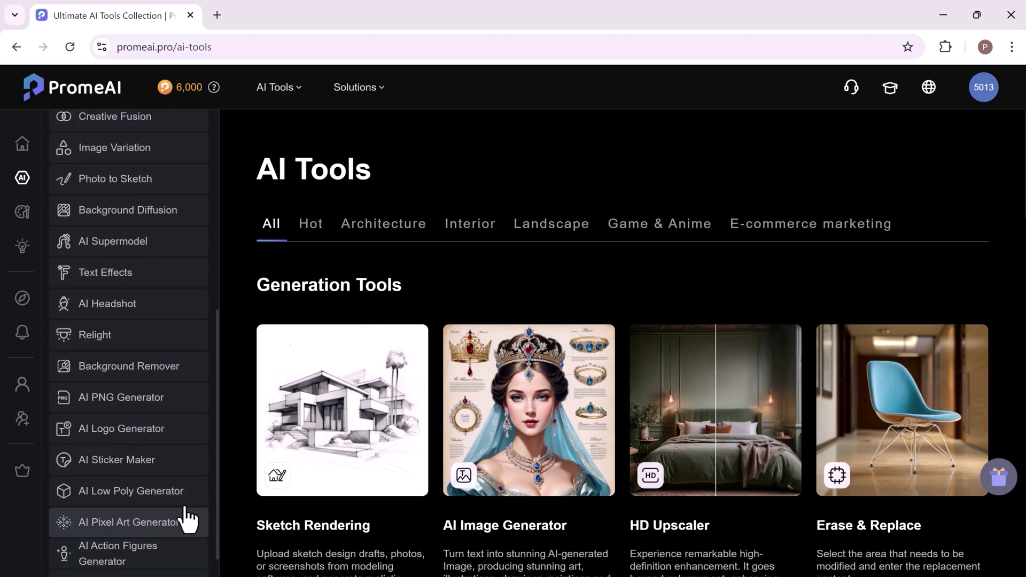
{"action": "left_click", "coordinate": [376, 237]}
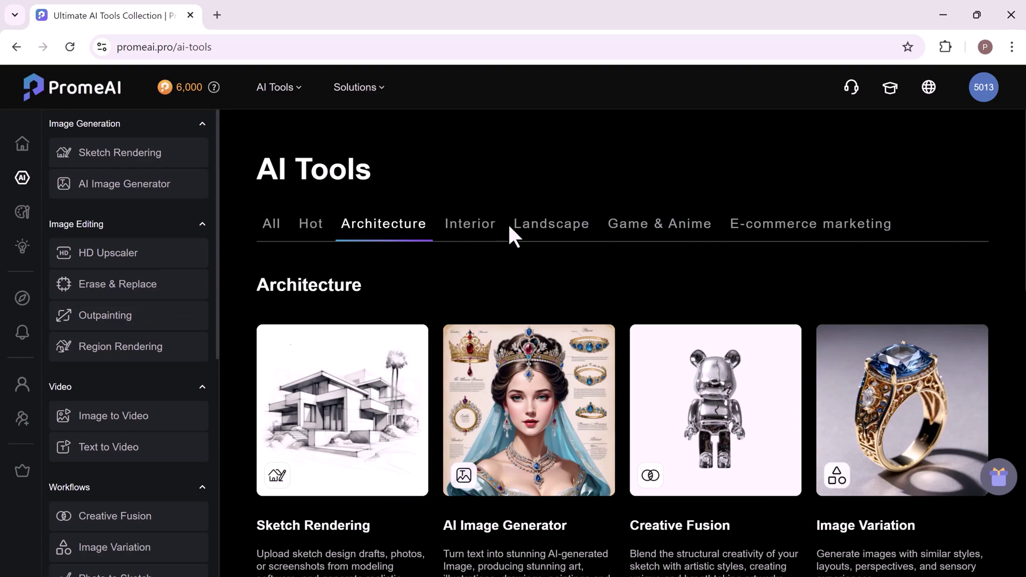
{"action": "left_click", "coordinate": [272, 234]}
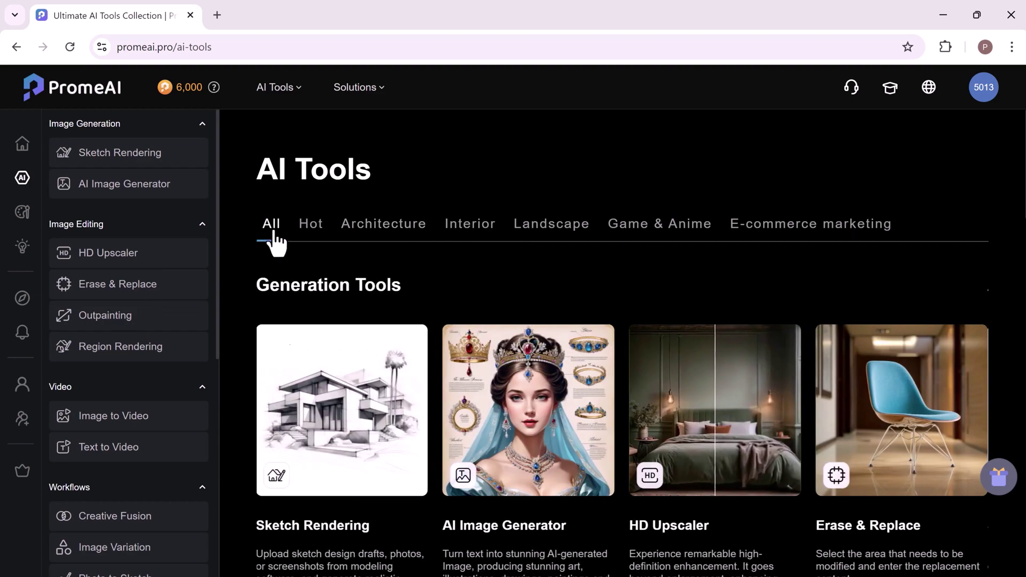
Render the sample floor-plan sketch in Sketch Rendering with Fast Mode switched on.
{"action": "left_click", "coordinate": [359, 448]}
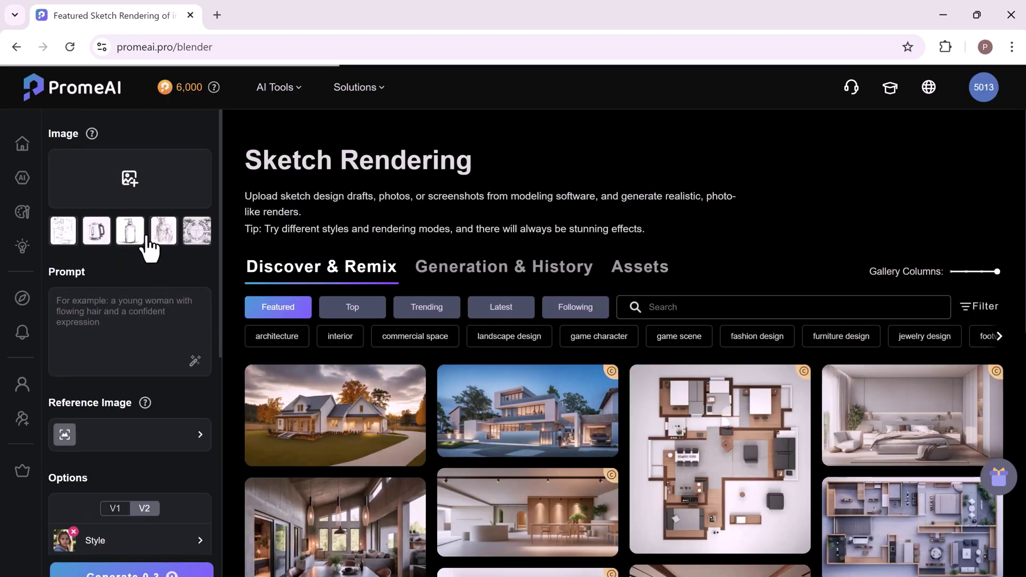
{"action": "left_click", "coordinate": [67, 235]}
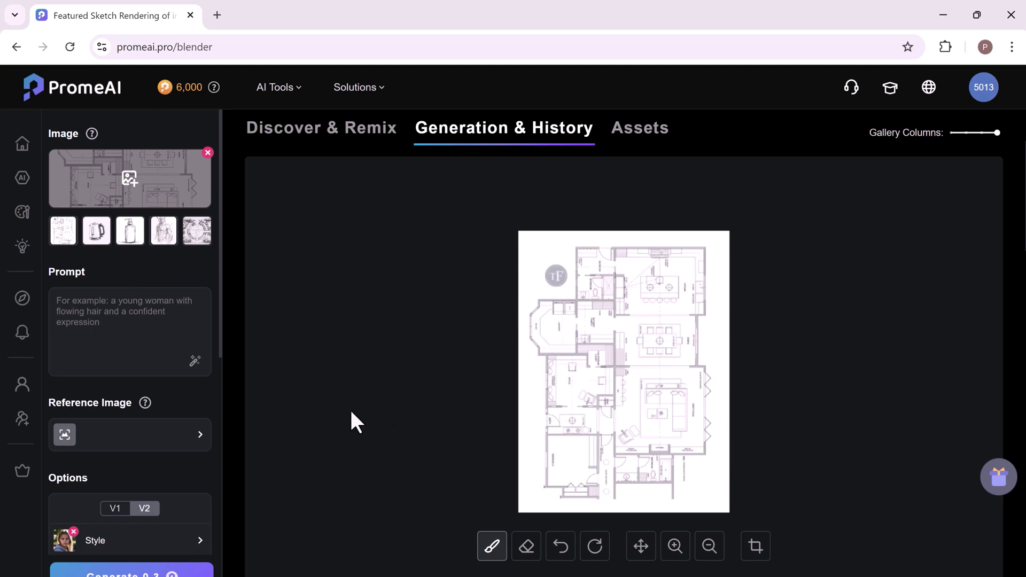
{"action": "scroll", "coordinate": [193, 401], "scroll_direction": "down", "scroll_amount": 3}
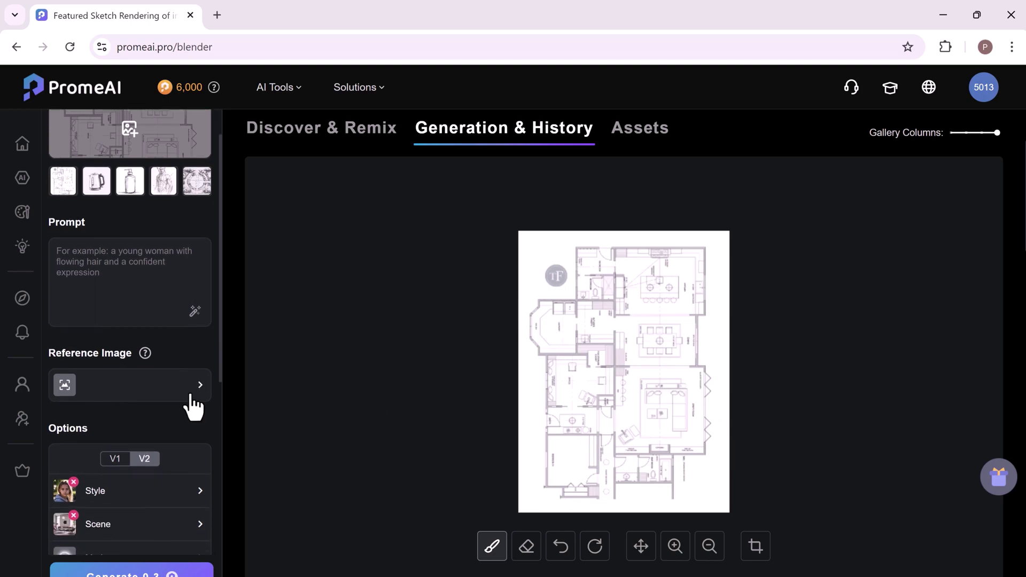
{"action": "scroll", "coordinate": [190, 395], "scroll_direction": "down", "scroll_amount": 3}
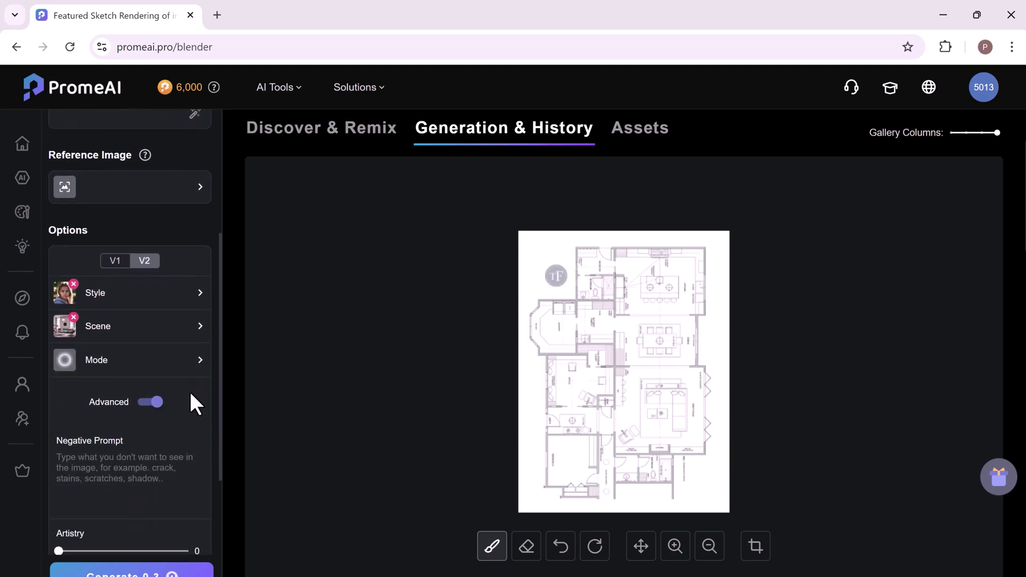
{"action": "scroll", "coordinate": [191, 396], "scroll_direction": "down", "scroll_amount": 3}
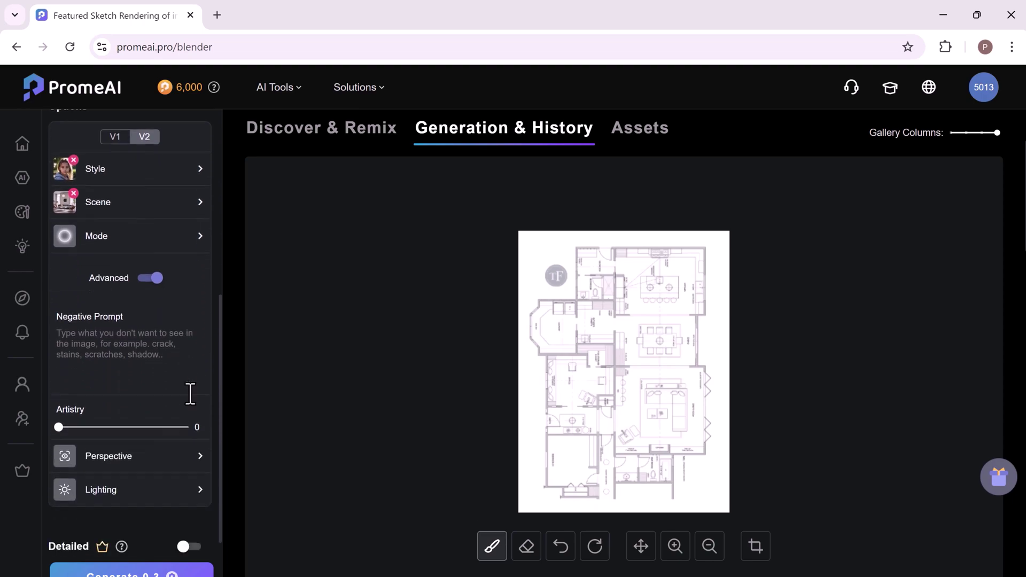
{"action": "scroll", "coordinate": [191, 394], "scroll_direction": "down", "scroll_amount": 1}
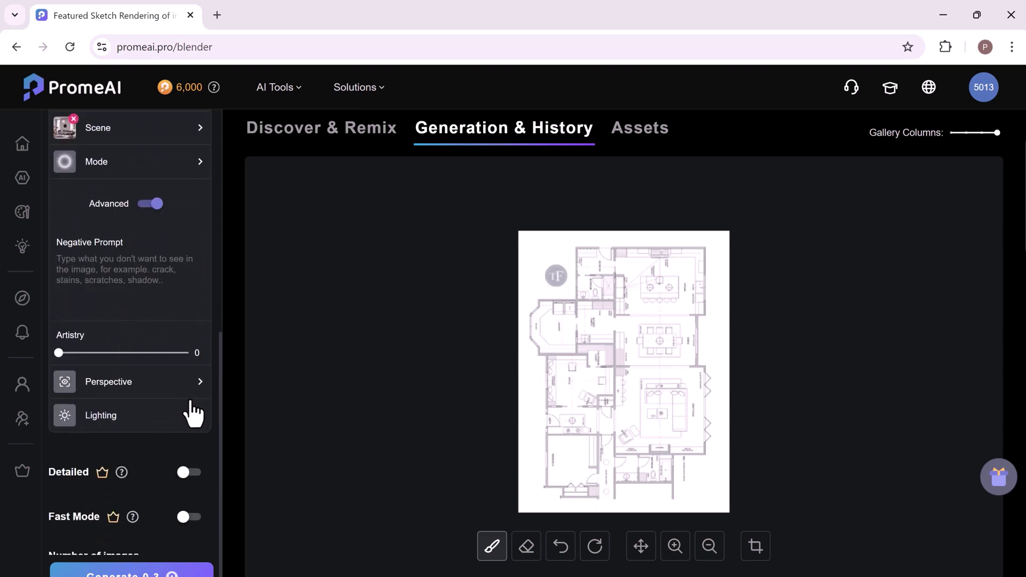
{"action": "left_click", "coordinate": [197, 521]}
{"action": "scroll", "coordinate": [199, 518], "scroll_direction": "down", "scroll_amount": 1}
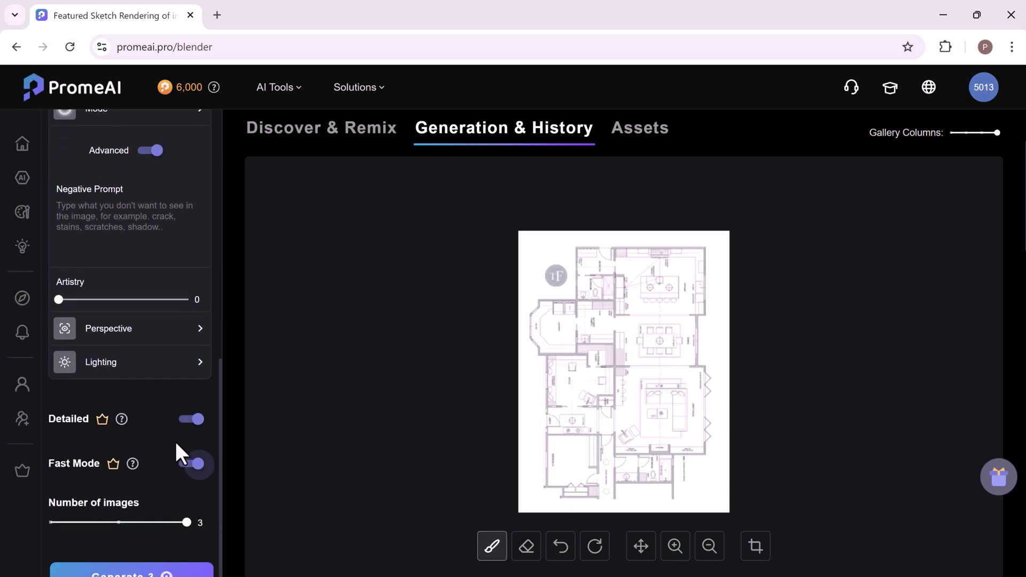
{"action": "scroll", "coordinate": [177, 427], "scroll_direction": "up", "scroll_amount": 10}
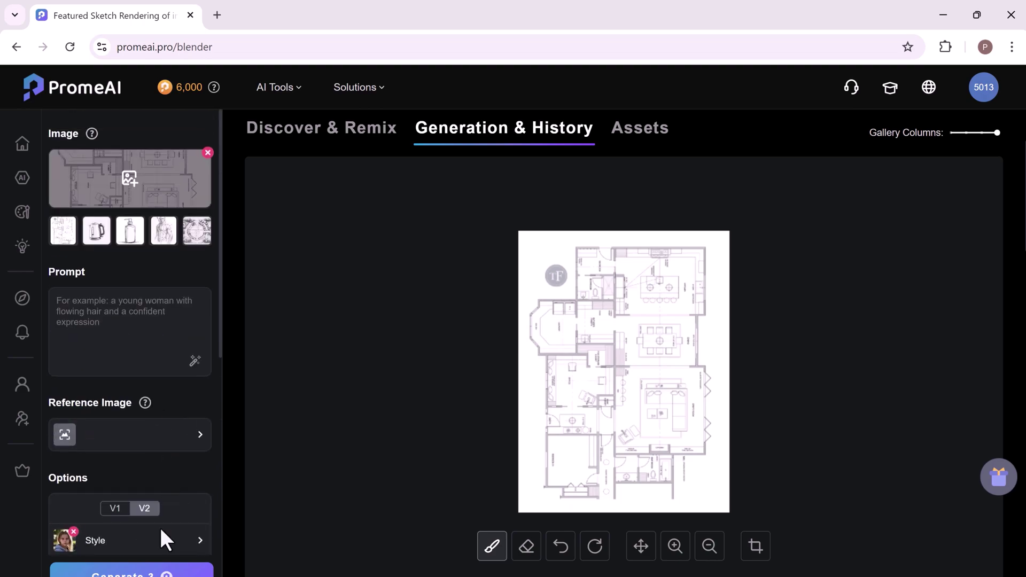
{"action": "left_click", "coordinate": [142, 572]}
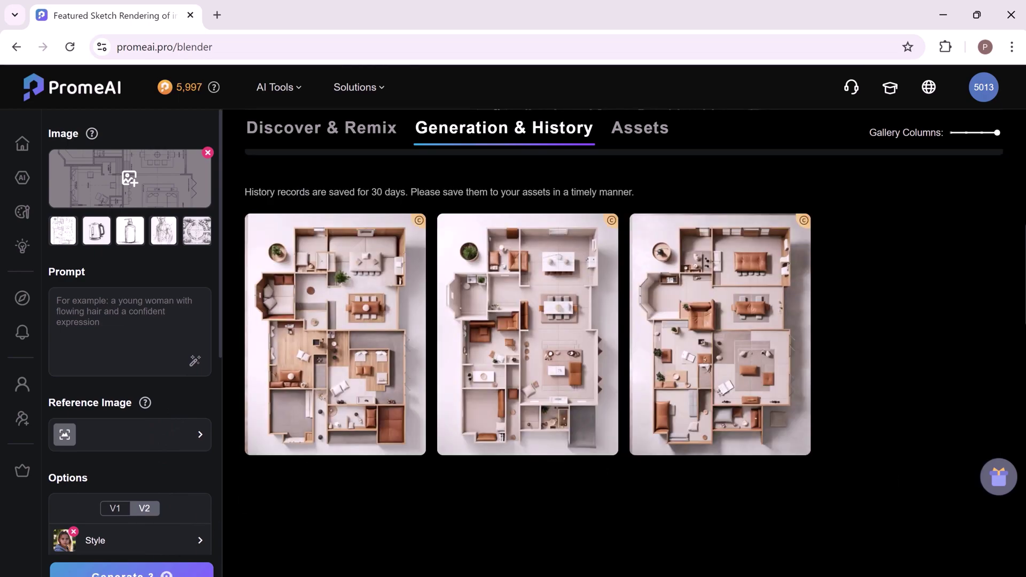
Render the elf sample as a Game Character > RPG Ranger with raised Artistry, then enlarge the archer.
{"action": "left_click", "coordinate": [163, 233]}
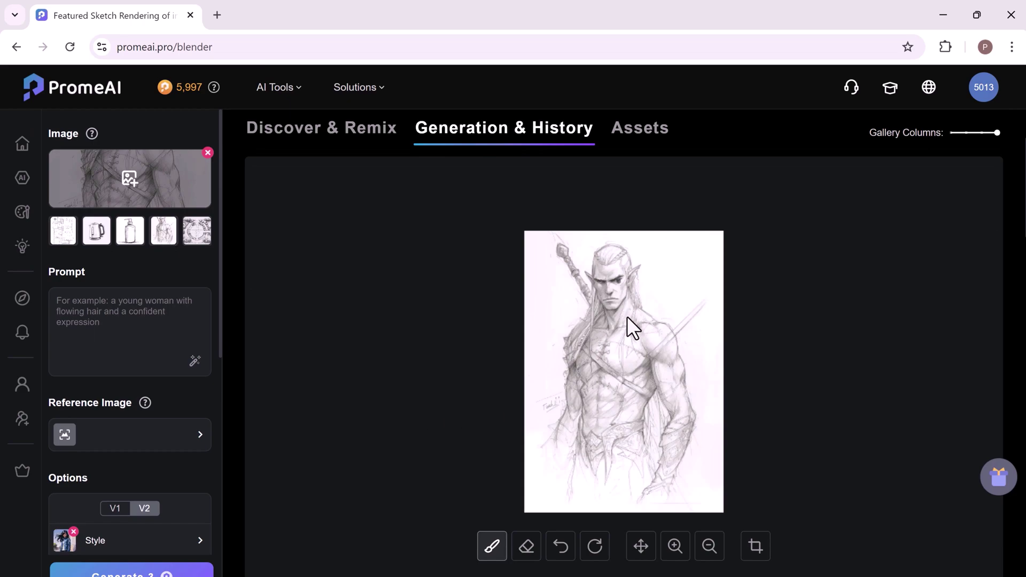
{"action": "left_click", "coordinate": [129, 540]}
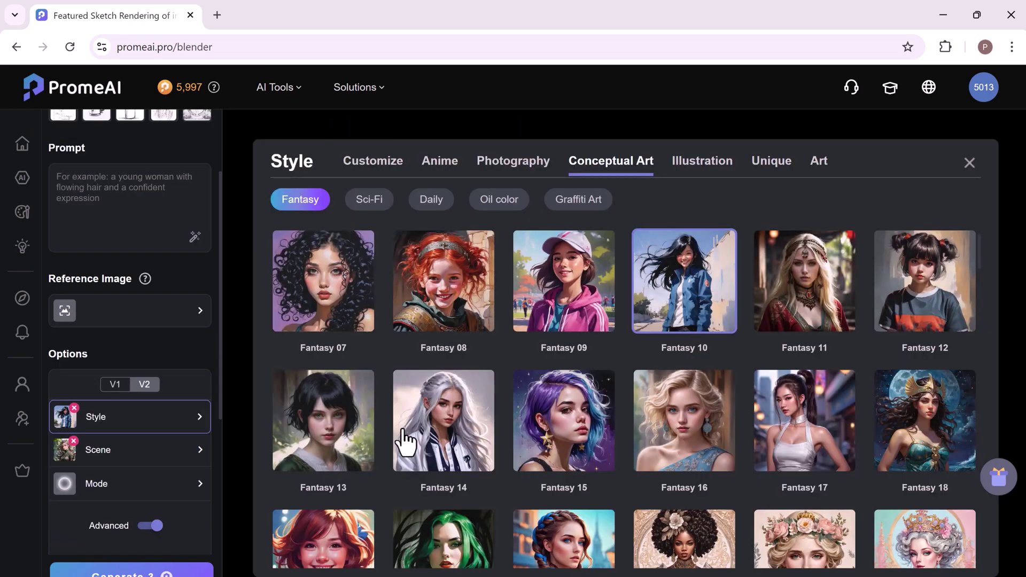
{"action": "scroll", "coordinate": [374, 449], "scroll_direction": "down", "scroll_amount": 5}
{"action": "left_click", "coordinate": [177, 449]}
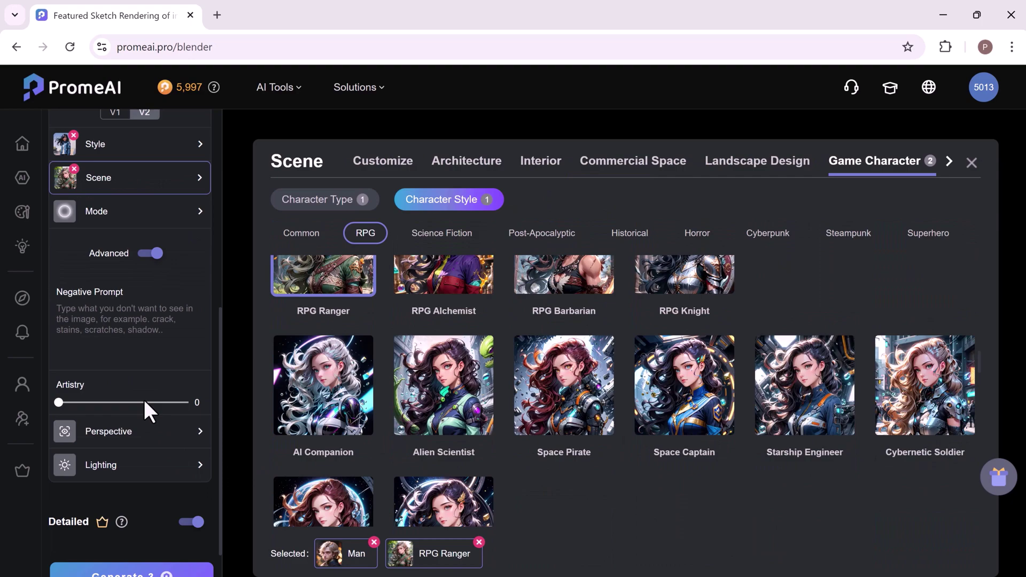
{"action": "left_click", "coordinate": [65, 402]}
{"action": "left_click", "coordinate": [62, 402]}
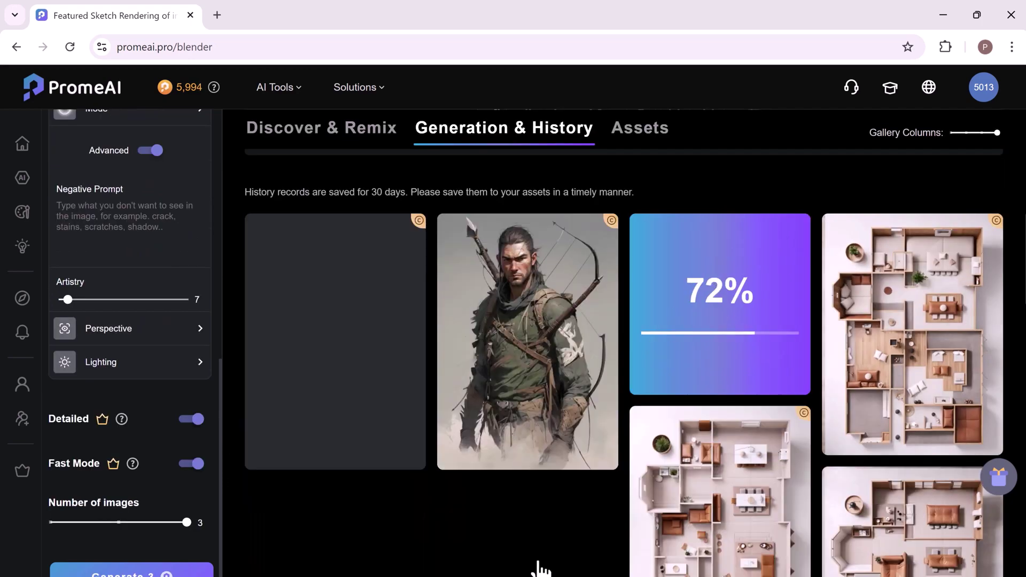
{"action": "left_click", "coordinate": [400, 327]}
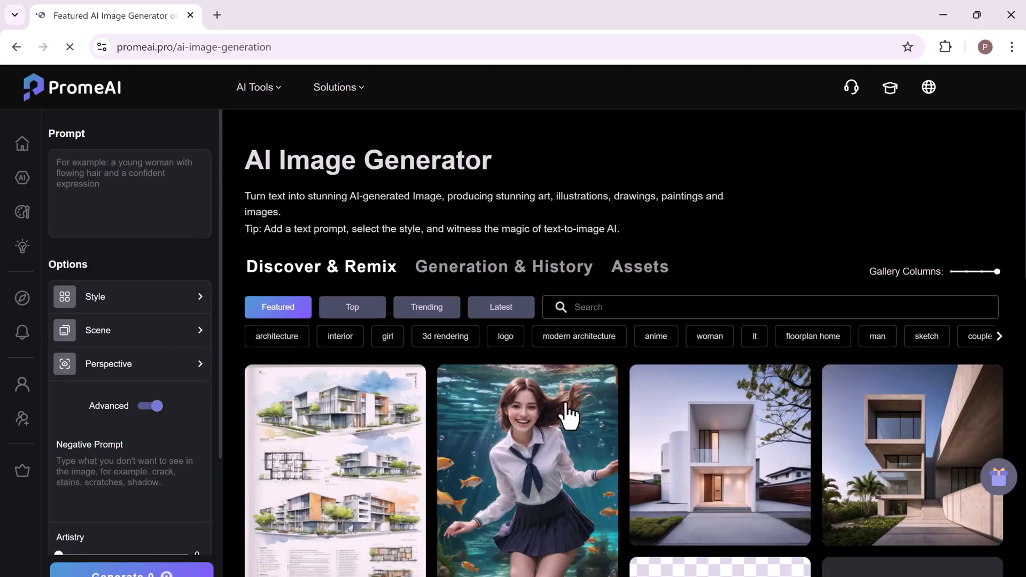
Paste a summer-dress girl in a flowering garden prompt and choose the Natural photography style.
{"action": "left_click", "coordinate": [146, 181]}
{"action": "type", "text": "The stage is set in a lush garden filled with blooming flowers, swaying gently in the breeze. The girl, clad in a flowing summer dress, stands tall in the center of the frame, gazing out at the lush green landscape. The sun beats down on her, casting long shadows across the lawn. A butterfly flutters by, and a family of ducks glides by in the distance. The scene is peaceful and serene, inviting the viewer to join the beauty that surrounds her."}
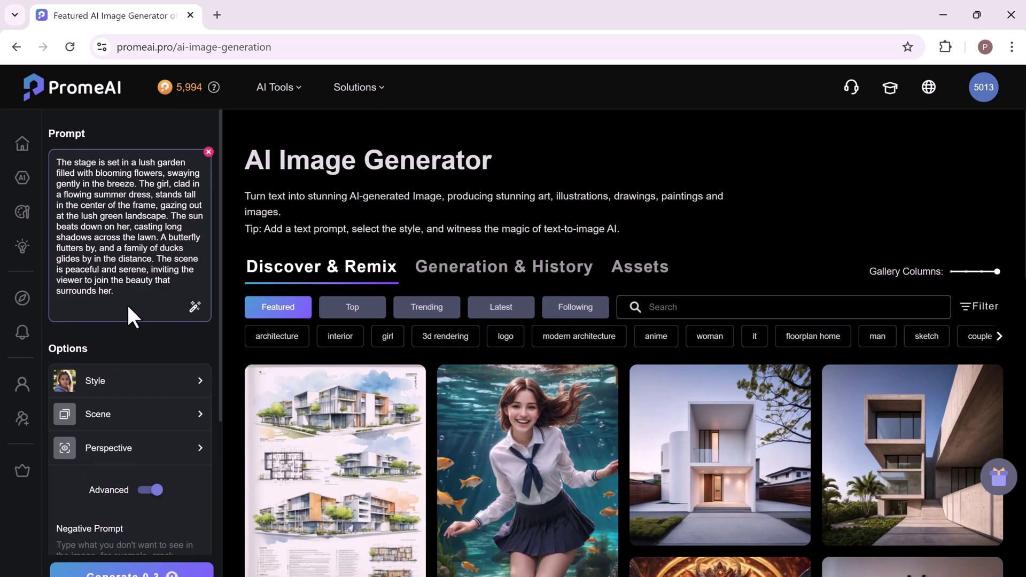
{"action": "left_click", "coordinate": [159, 394]}
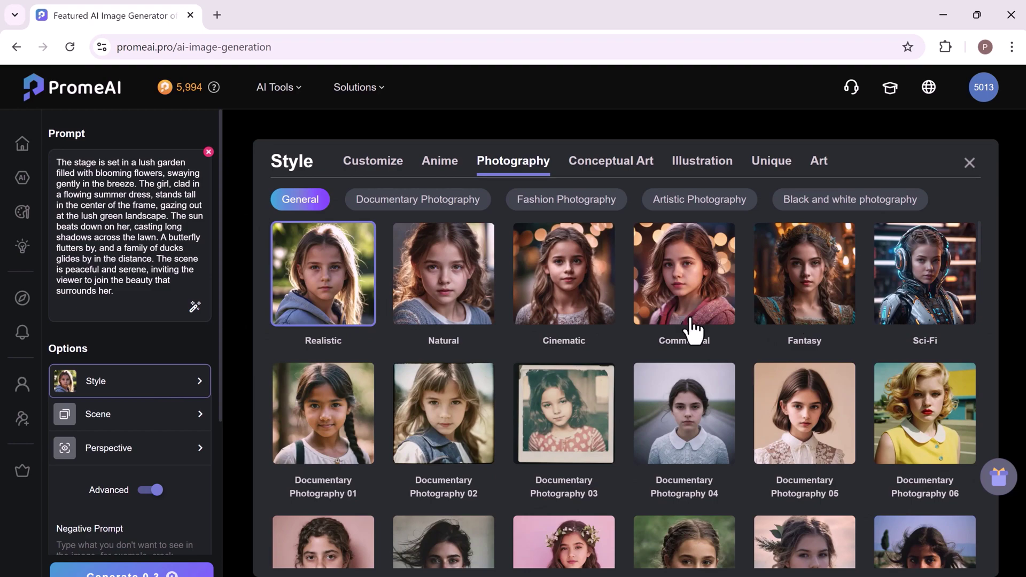
{"action": "left_click", "coordinate": [451, 311]}
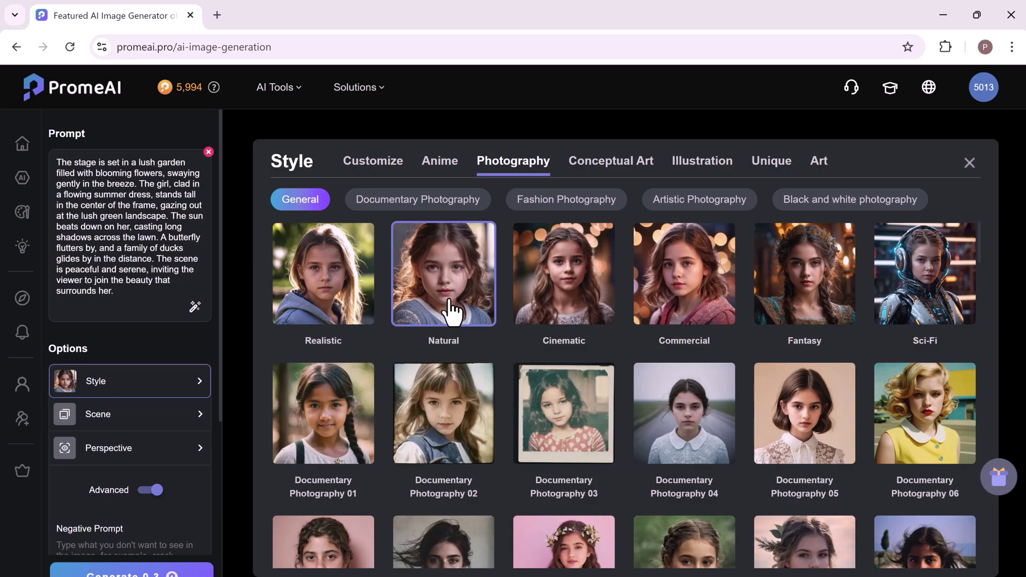
Set the scene to the Youth preset under Women's Fashion Design.
{"action": "left_click", "coordinate": [181, 425]}
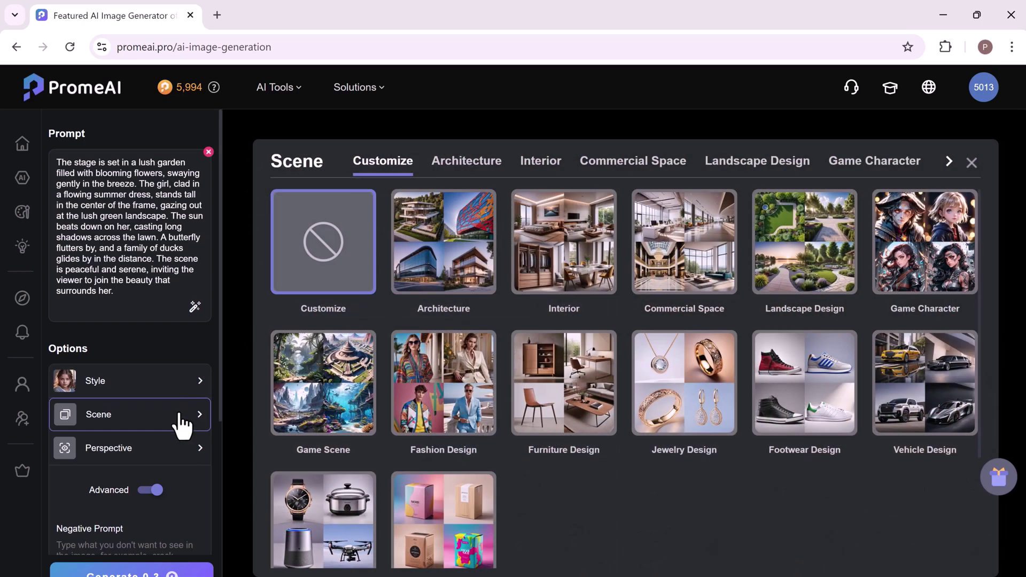
{"action": "left_click", "coordinate": [185, 388]}
{"action": "left_click", "coordinate": [182, 423]}
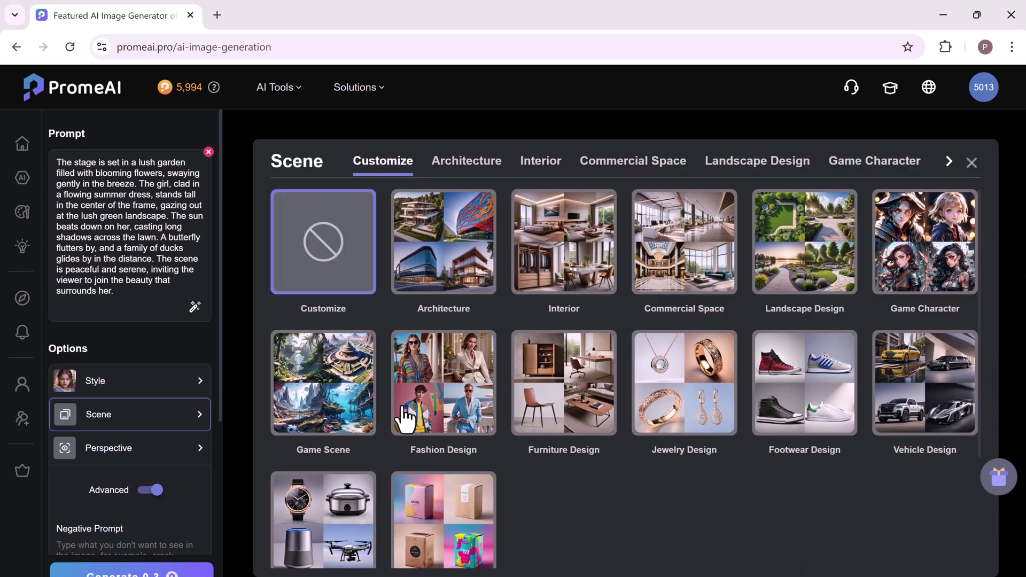
{"action": "left_click", "coordinate": [441, 409]}
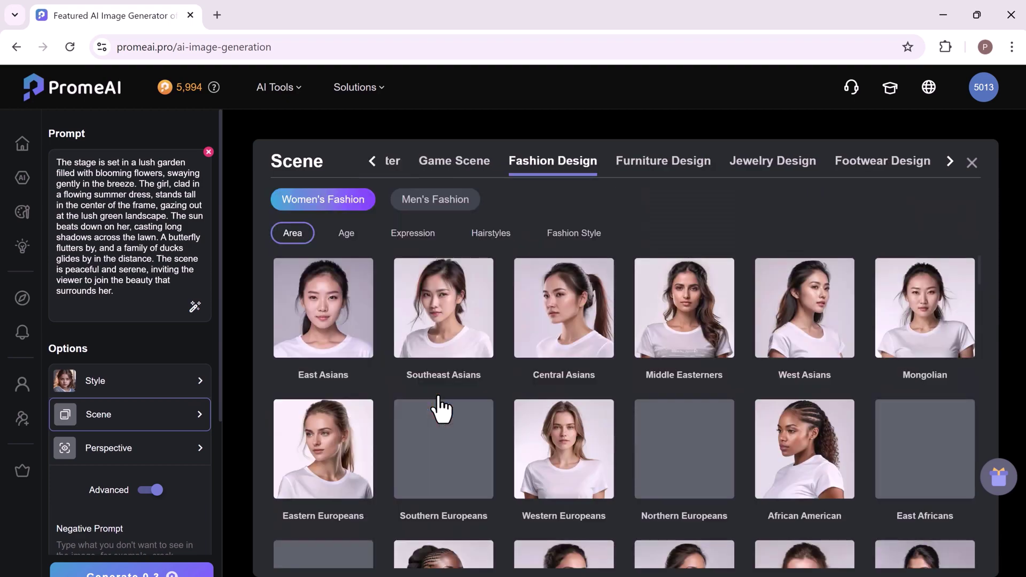
{"action": "scroll", "coordinate": [641, 369], "scroll_direction": "down", "scroll_amount": 2}
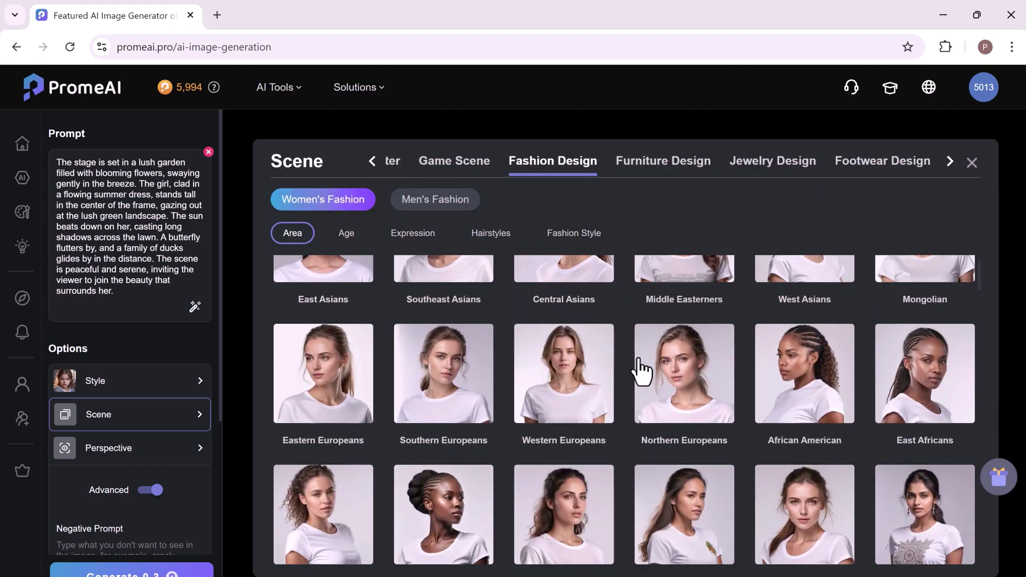
{"action": "scroll", "coordinate": [641, 368], "scroll_direction": "down", "scroll_amount": 4}
{"action": "scroll", "coordinate": [641, 369], "scroll_direction": "down", "scroll_amount": 3}
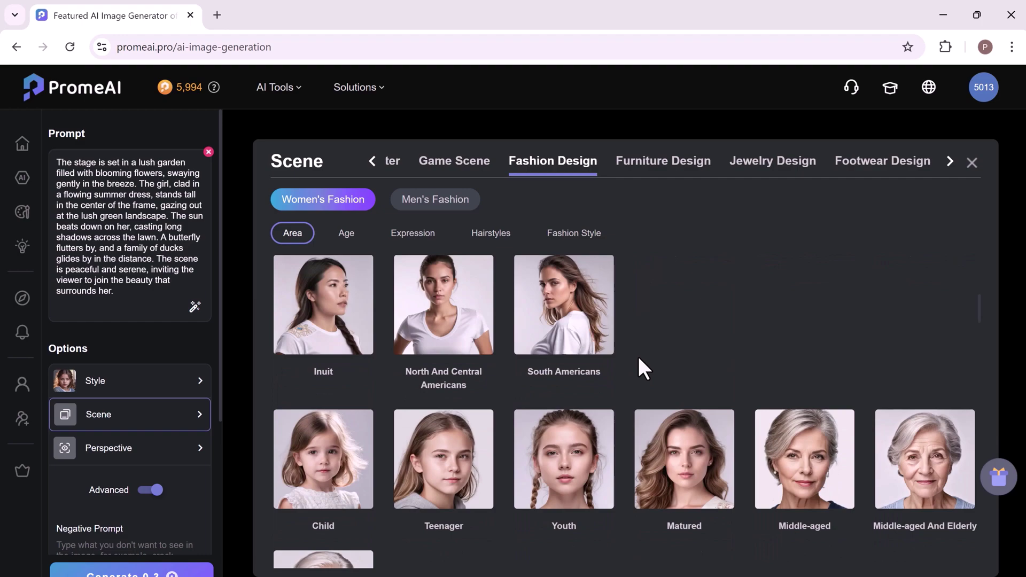
{"action": "left_click", "coordinate": [450, 397]}
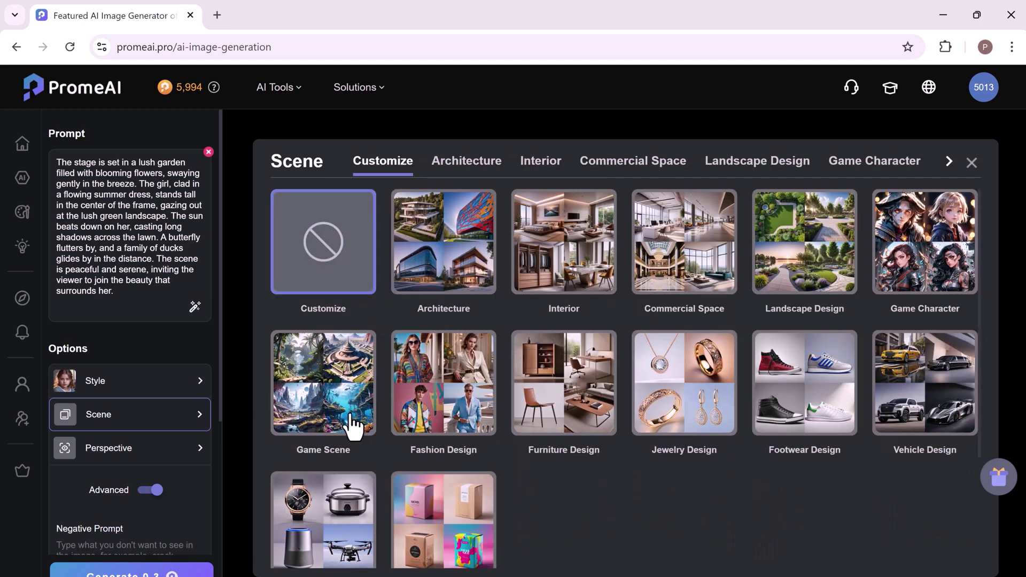
{"action": "left_click", "coordinate": [440, 409]}
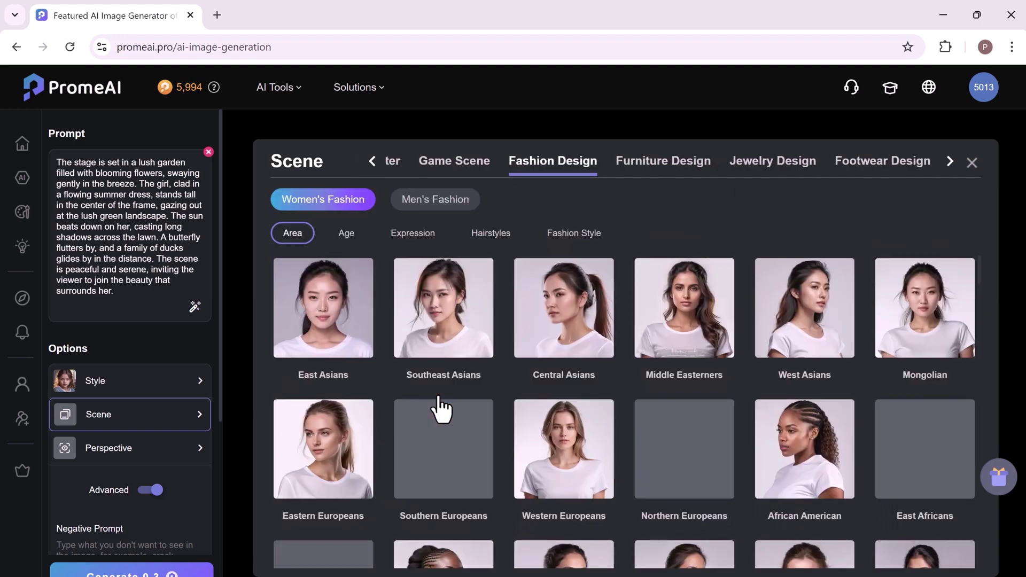
{"action": "scroll", "coordinate": [639, 361], "scroll_direction": "down", "scroll_amount": 7}
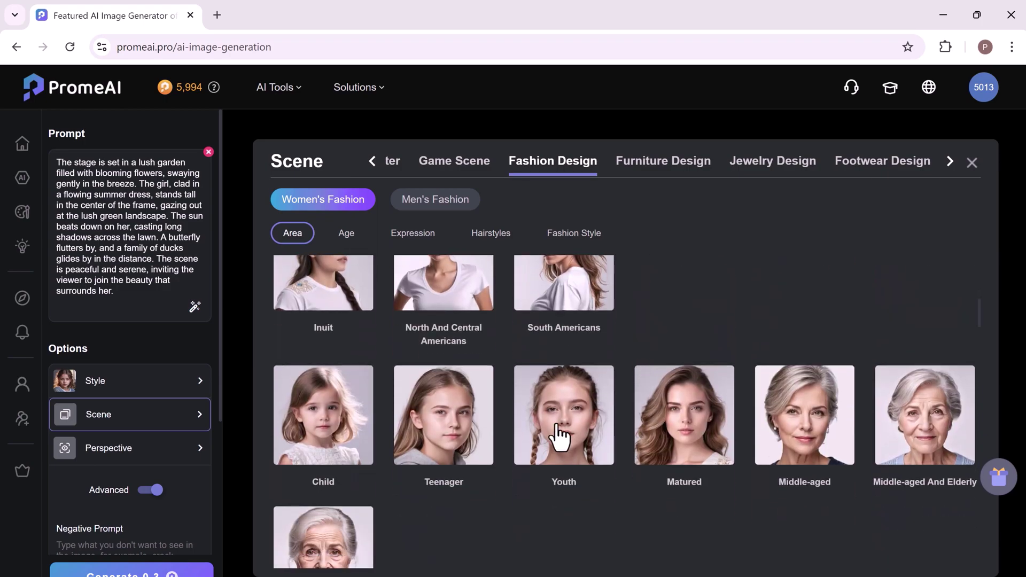
{"action": "left_click", "coordinate": [559, 435]}
{"action": "left_click", "coordinate": [145, 457]}
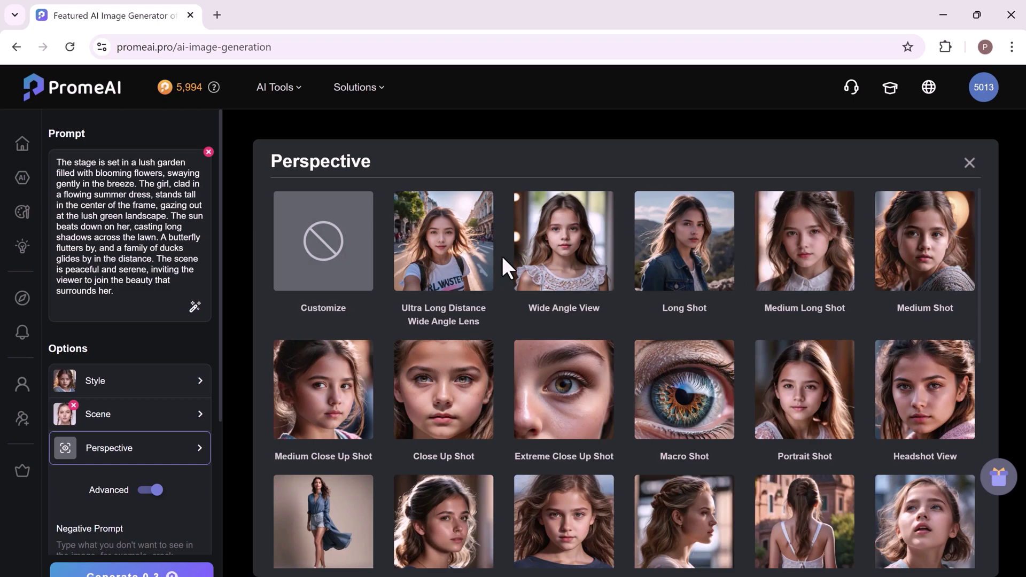
Choose both Medium Long Shot and Portrait Shot as the perspectives.
{"action": "scroll", "coordinate": [806, 280], "scroll_direction": "down", "scroll_amount": 9}
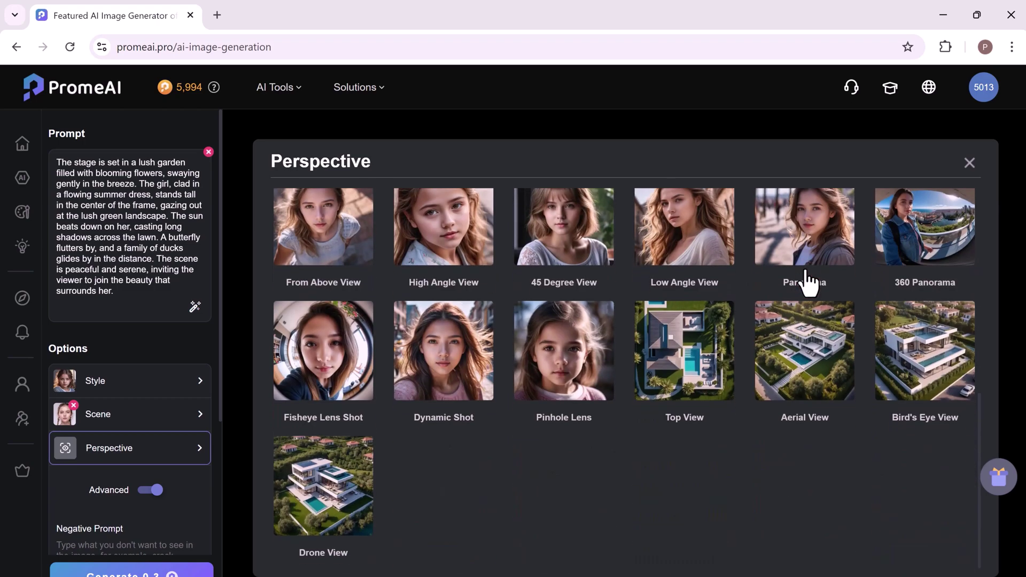
{"action": "scroll", "coordinate": [808, 281], "scroll_direction": "up", "scroll_amount": 9}
{"action": "left_click", "coordinate": [808, 281]}
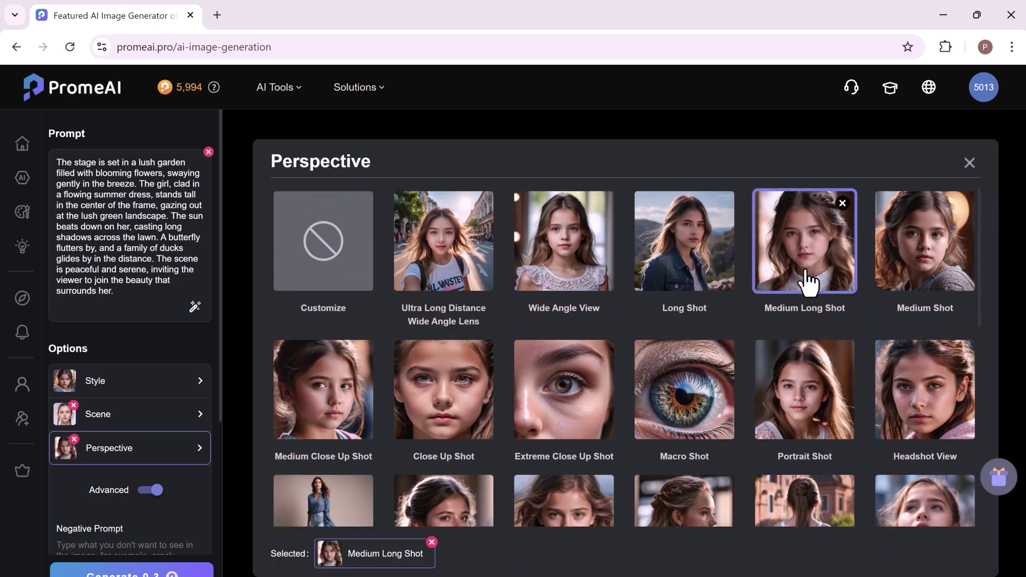
{"action": "left_click", "coordinate": [795, 398]}
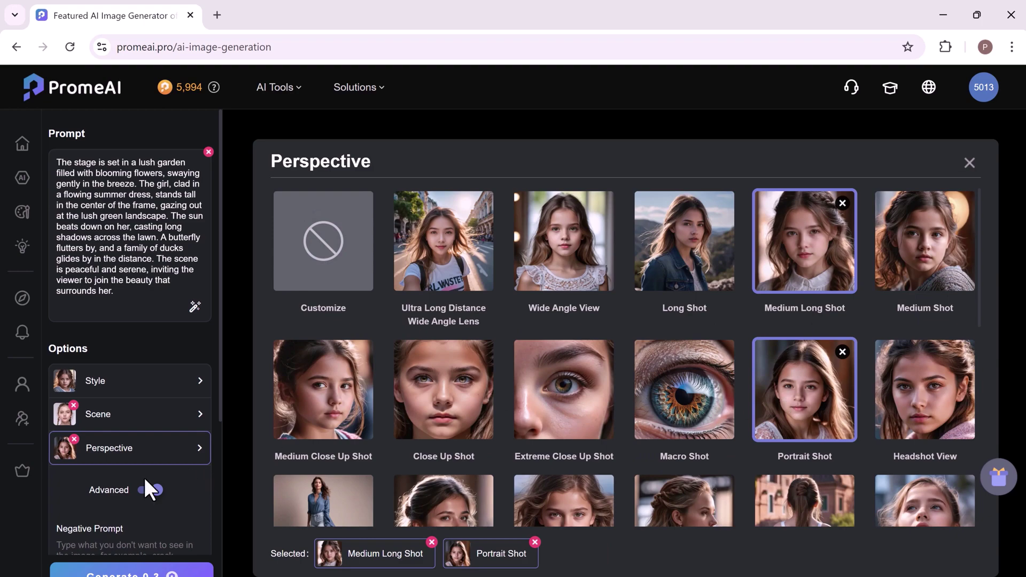
{"action": "scroll", "coordinate": [135, 484], "scroll_direction": "down", "scroll_amount": 4}
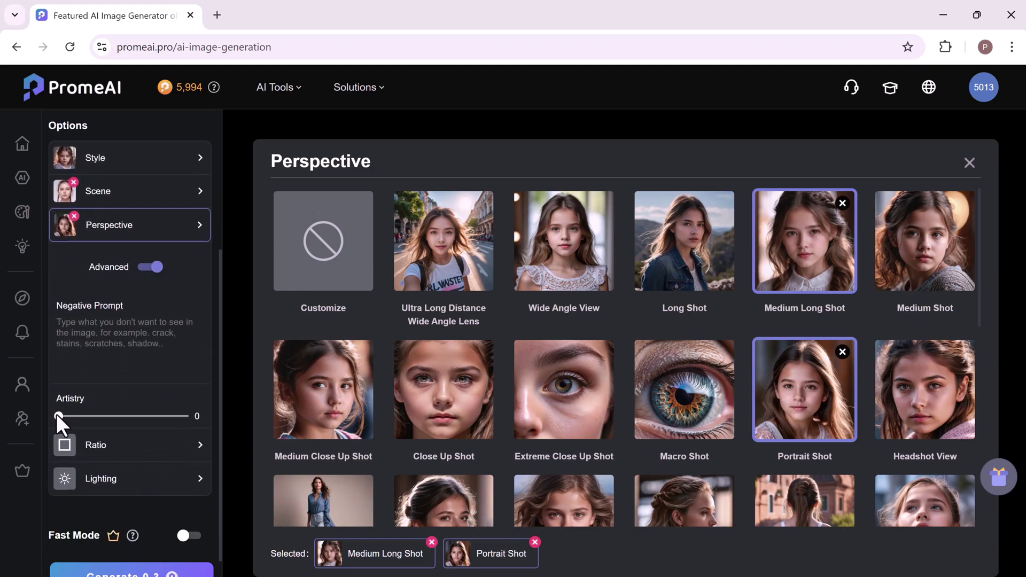
Set Artistry to 3 and the image ratio to 2:3 (836x1254).
{"action": "left_click_drag", "start_coordinate": [66, 412], "coordinate": [60, 412]}
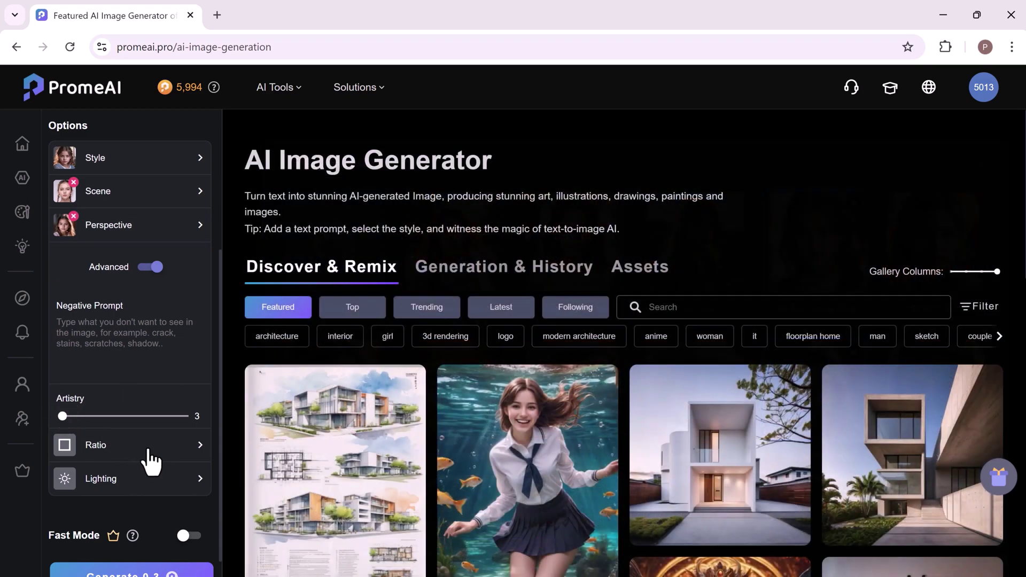
{"action": "left_click", "coordinate": [147, 450]}
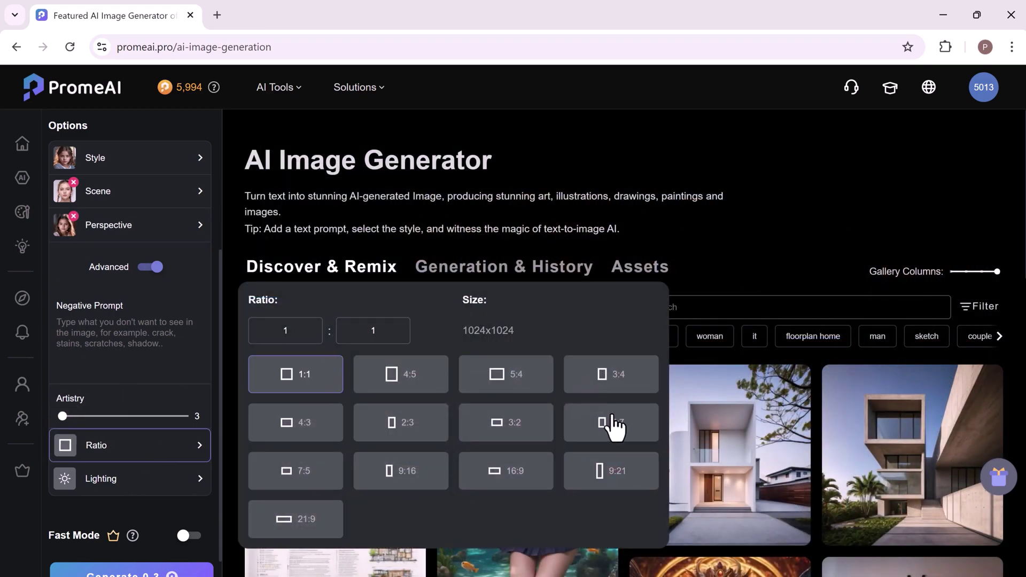
{"action": "left_click", "coordinate": [410, 432]}
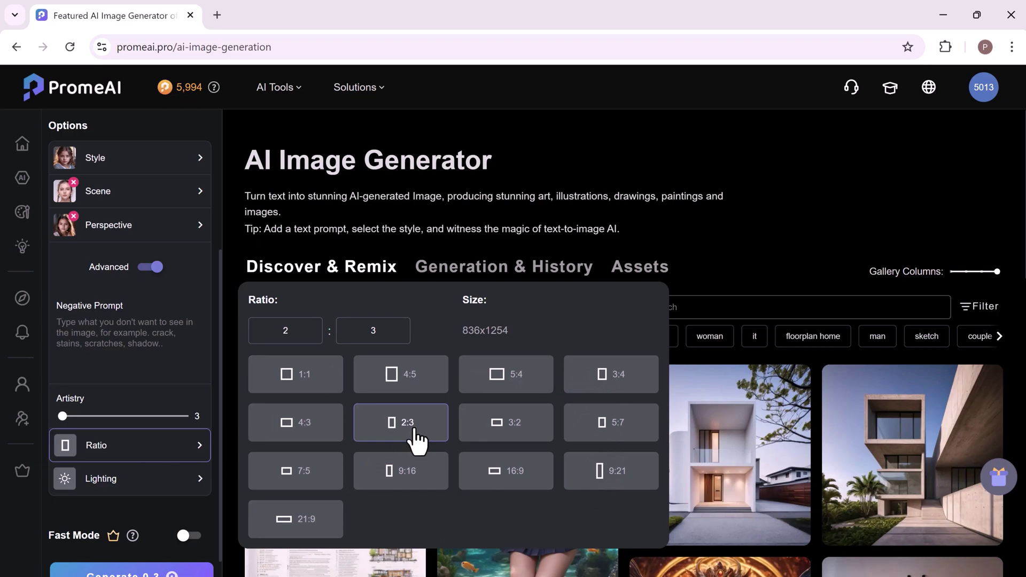
Leave Lighting unset, turn on Fast Mode, and generate three garden images.
{"action": "left_click", "coordinate": [138, 484]}
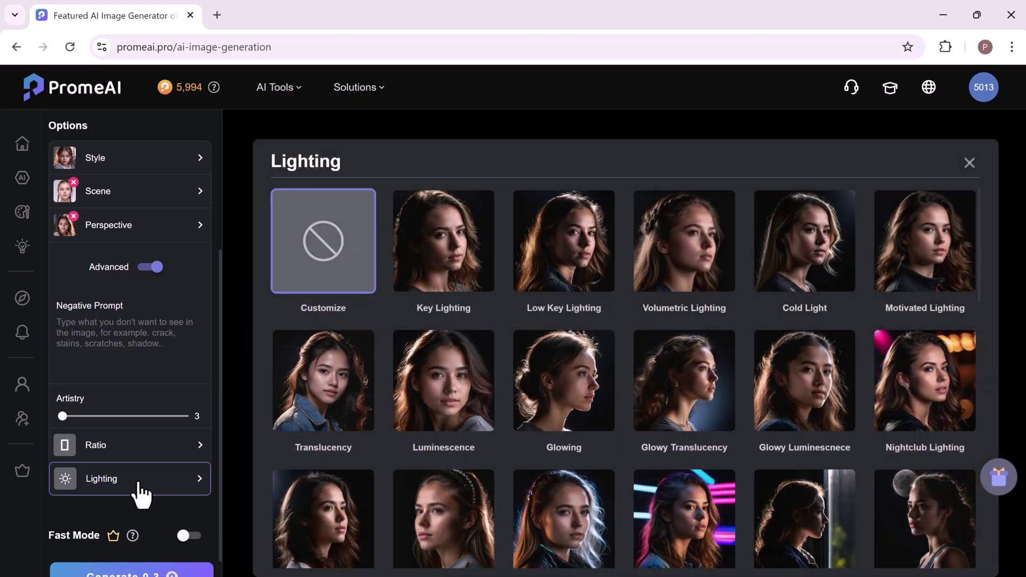
{"action": "scroll", "coordinate": [195, 458], "scroll_direction": "down", "scroll_amount": 2}
{"action": "left_click", "coordinate": [193, 464]}
{"action": "left_click", "coordinate": [191, 462]}
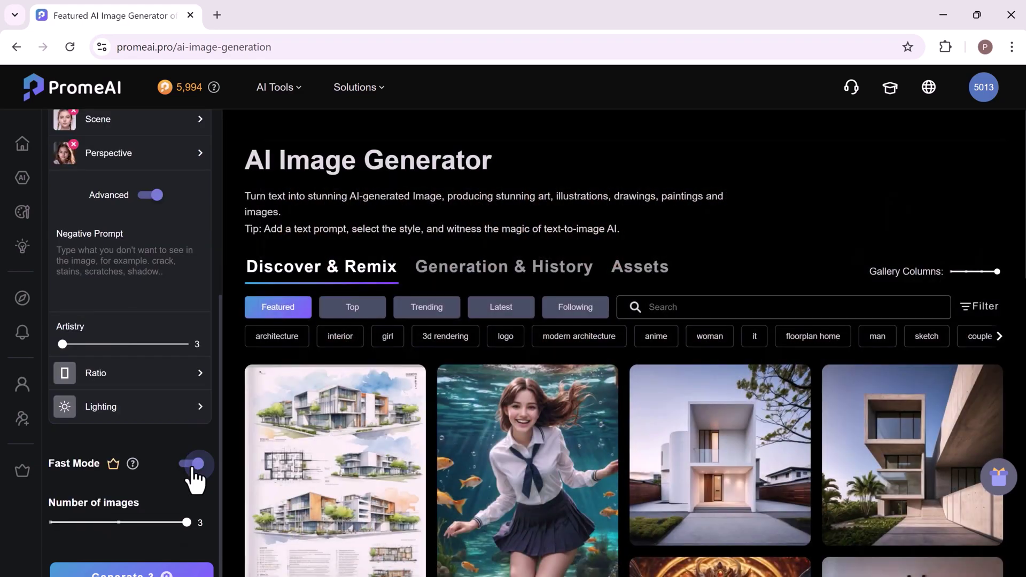
{"action": "left_click", "coordinate": [138, 572]}
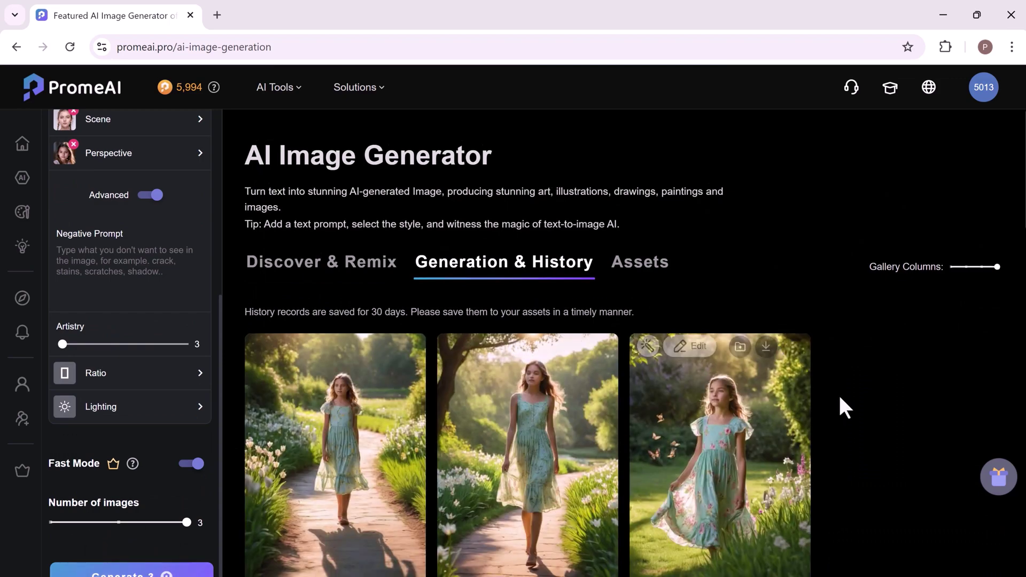
Download the third, butterfly garden image with the Normal 4x Upscaler (3328 x 4992).
{"action": "scroll", "coordinate": [837, 393], "scroll_direction": "down", "scroll_amount": 1}
{"action": "left_click", "coordinate": [714, 359]}
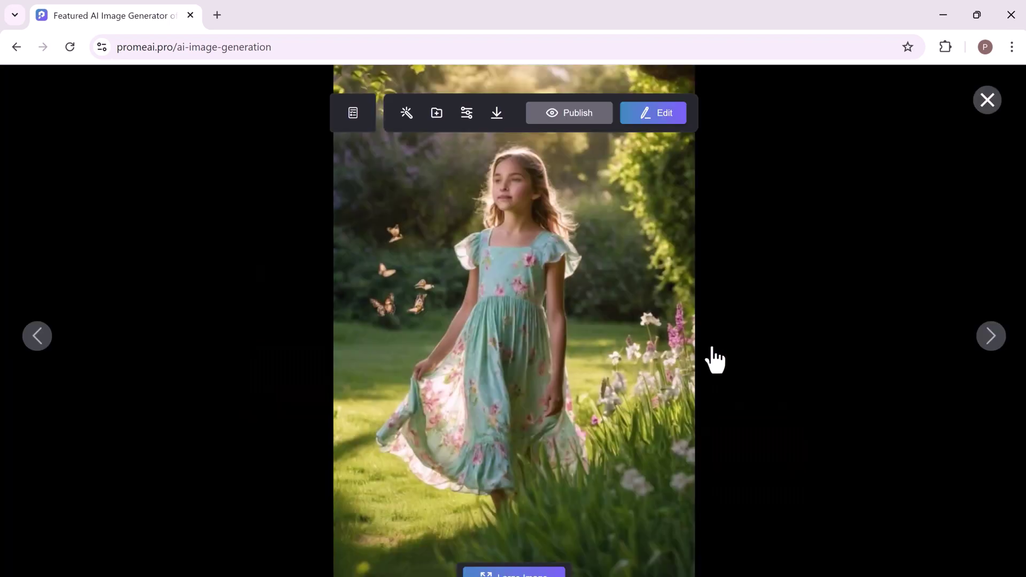
{"action": "left_click", "coordinate": [496, 113]}
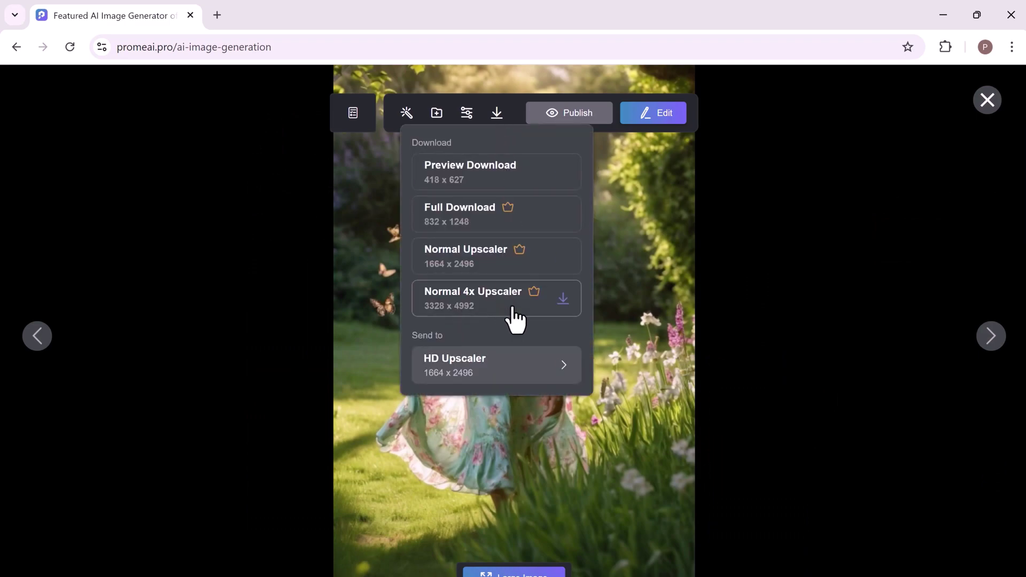
{"action": "left_click", "coordinate": [514, 319]}
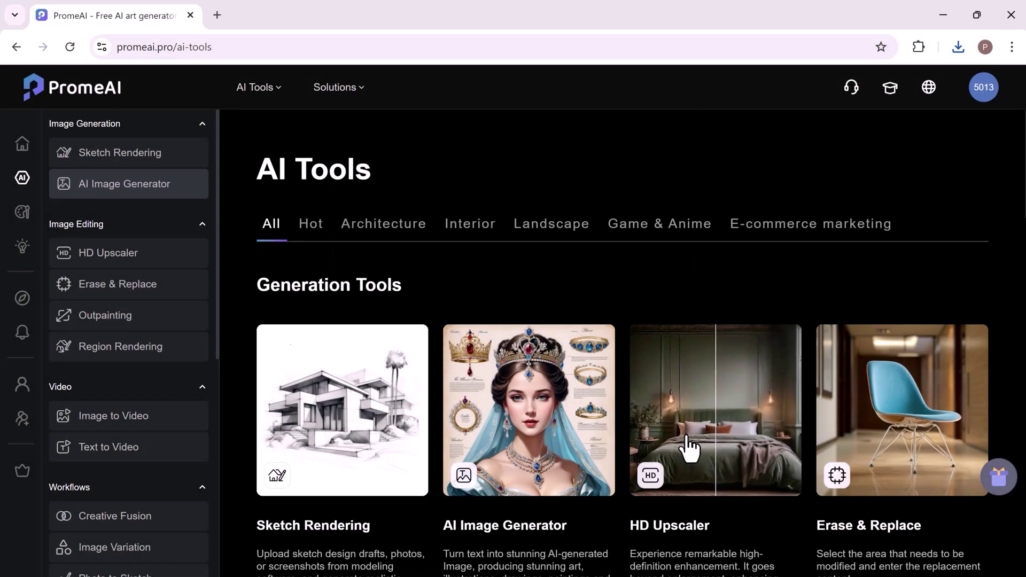
In HD Upscaler, swap the winter portrait example for the boy-in-hammock photo.
{"action": "left_click", "coordinate": [688, 448]}
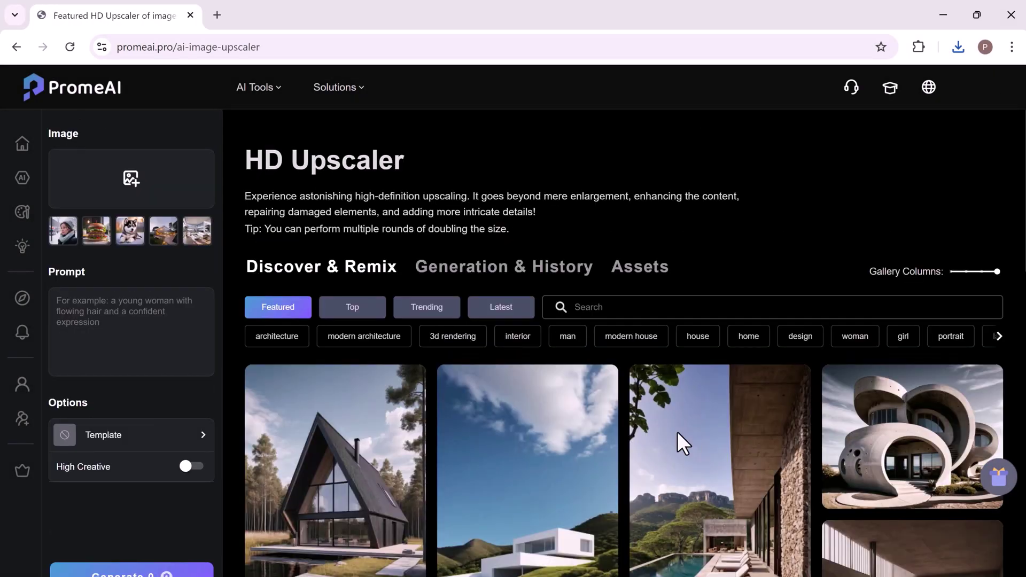
{"action": "left_click", "coordinate": [61, 232]}
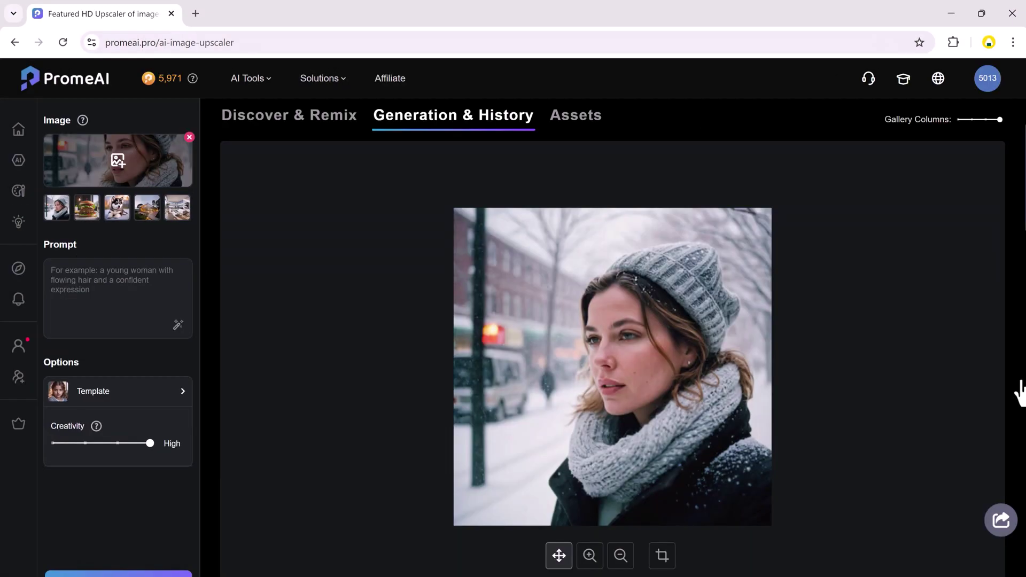
{"action": "left_click", "coordinate": [118, 163]}
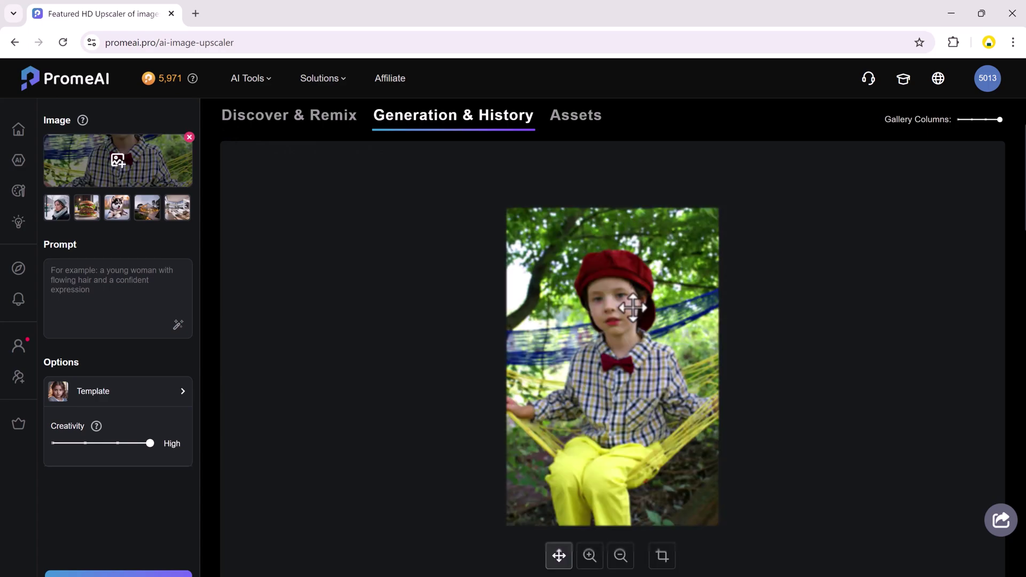
{"action": "scroll", "coordinate": [632, 307], "scroll_direction": "up", "scroll_amount": 2}
{"action": "scroll", "coordinate": [603, 518], "scroll_direction": "down", "scroll_amount": 1}
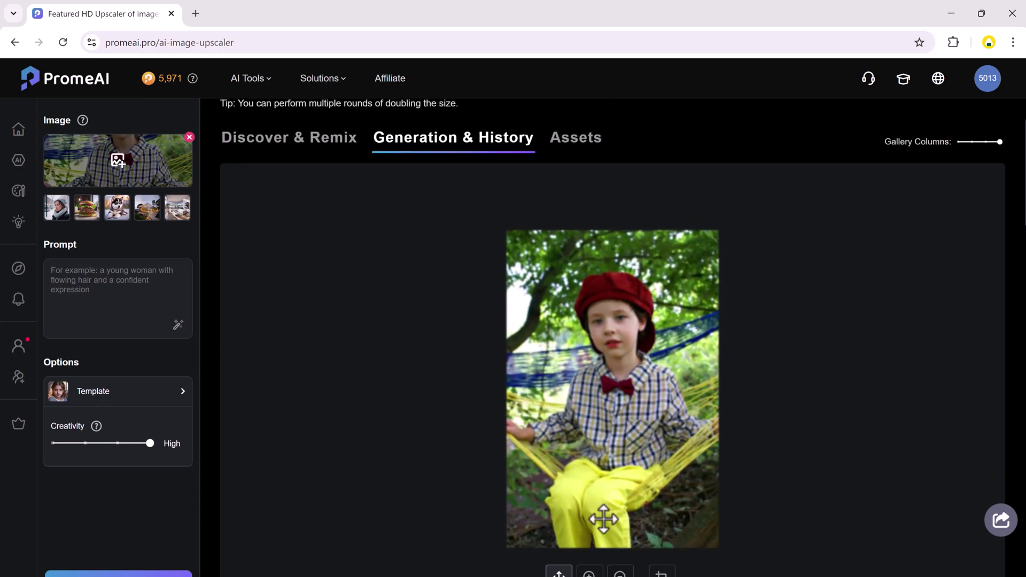
{"action": "left_click", "coordinate": [589, 572]}
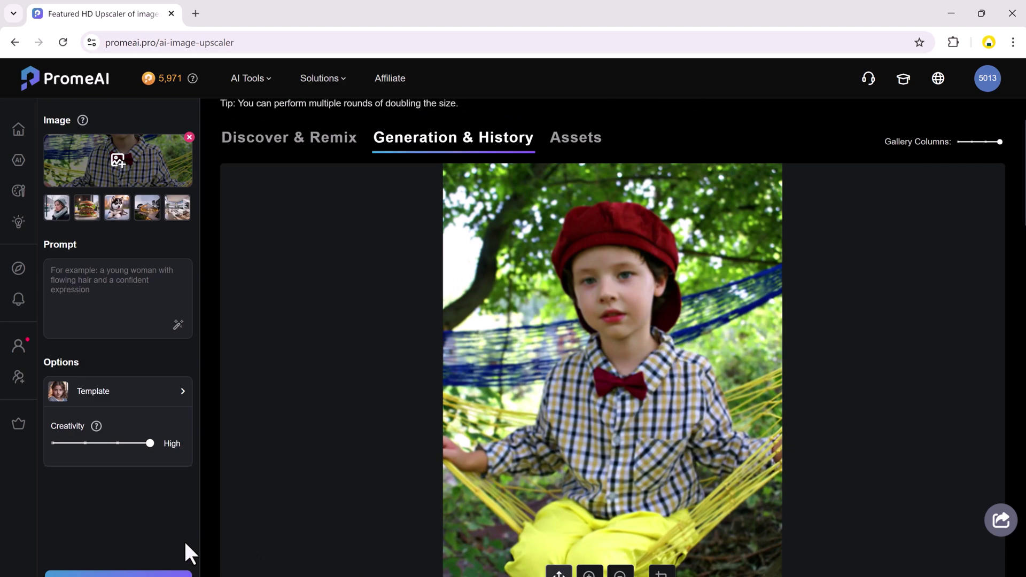
Upscale the boy-in-hammock photo, view the result full screen, then return to AI Tools.
{"action": "left_click", "coordinate": [179, 396]}
{"action": "left_click", "coordinate": [334, 460]}
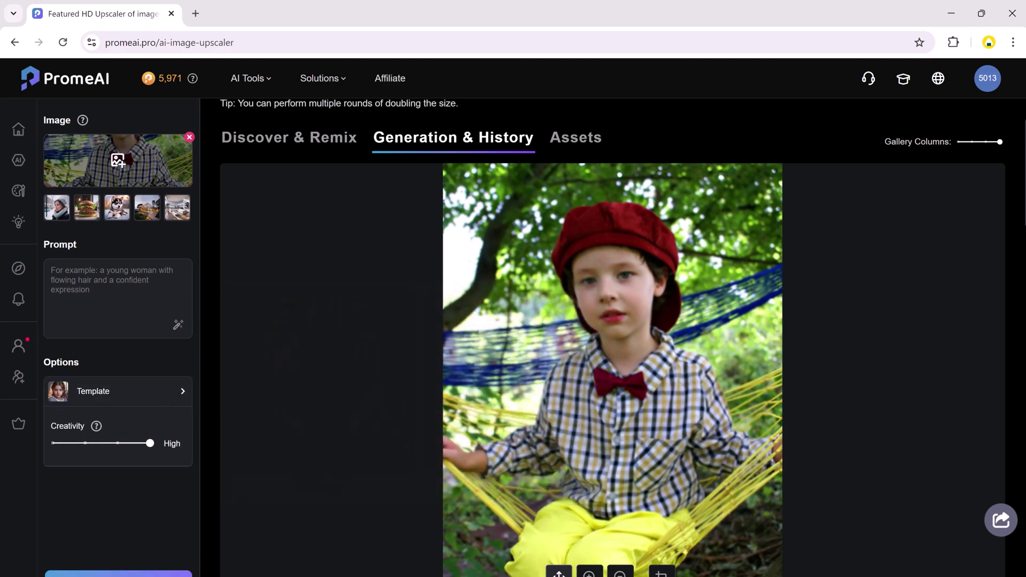
{"action": "left_click", "coordinate": [118, 573]}
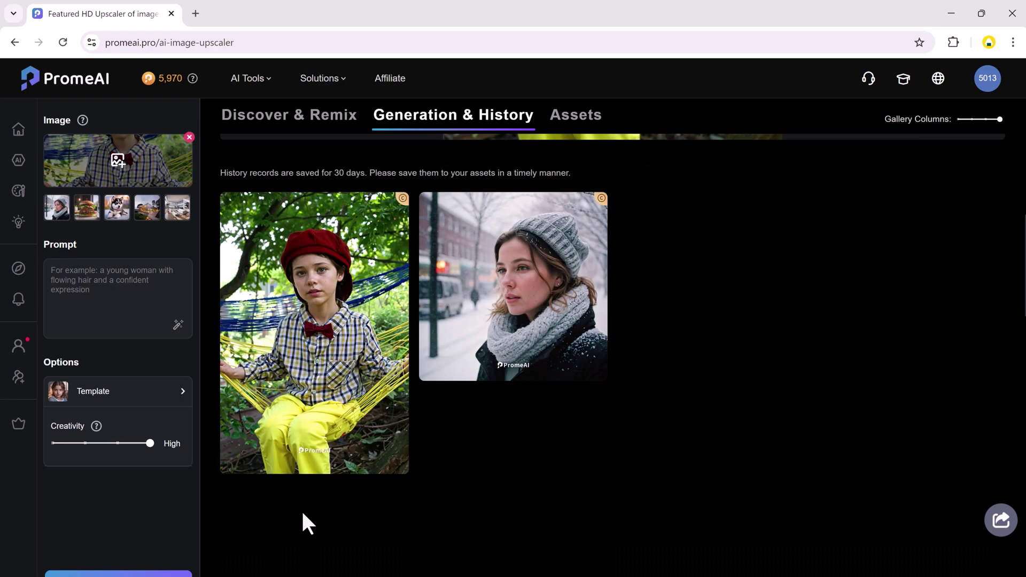
{"action": "left_click", "coordinate": [312, 292]}
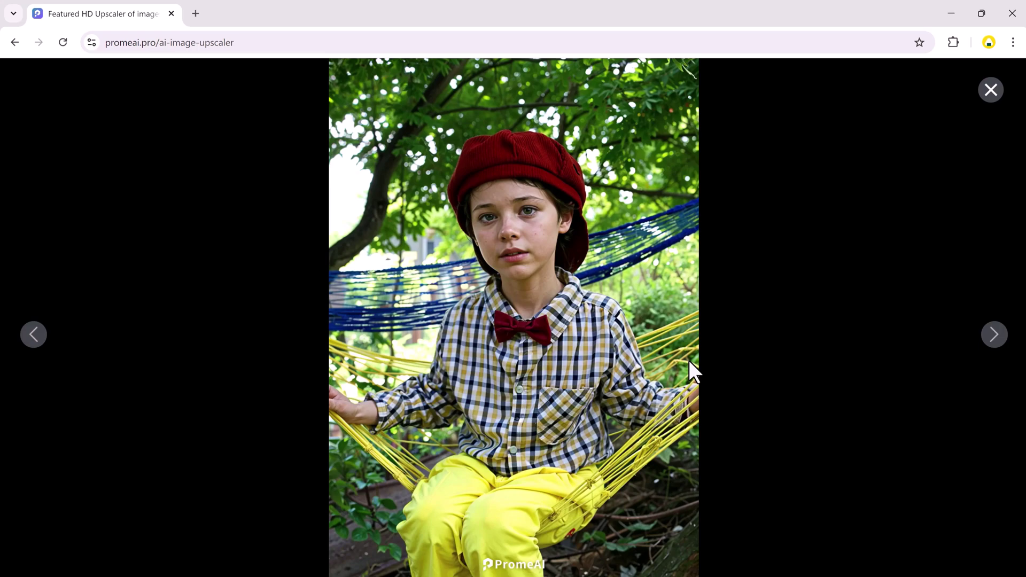
{"action": "left_click", "coordinate": [769, 312]}
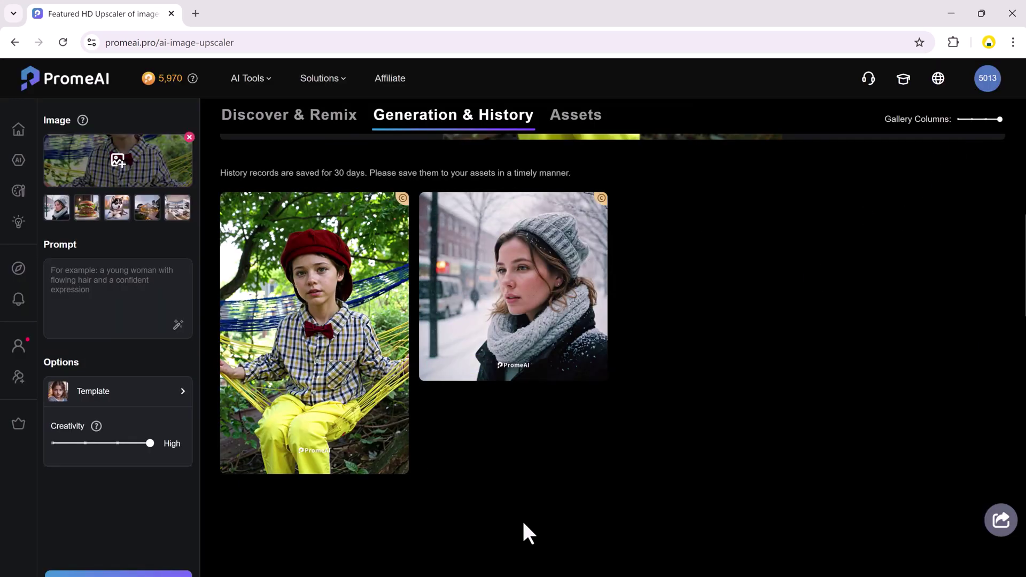
{"action": "left_click", "coordinate": [18, 159]}
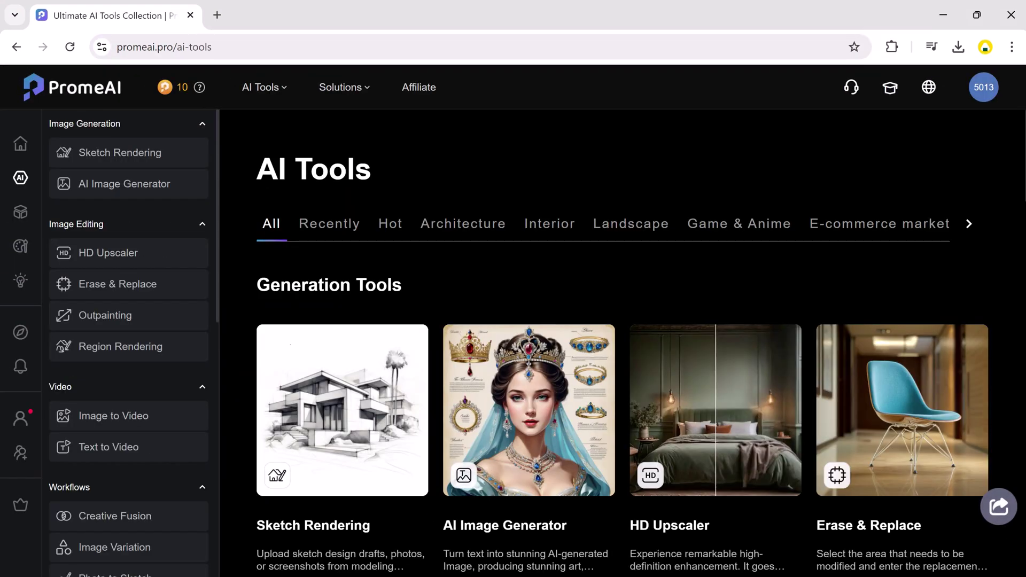
Upload the photo of the red armchair beside a plant into Region Rendering.
{"action": "scroll", "coordinate": [453, 279], "scroll_direction": "down", "scroll_amount": 4}
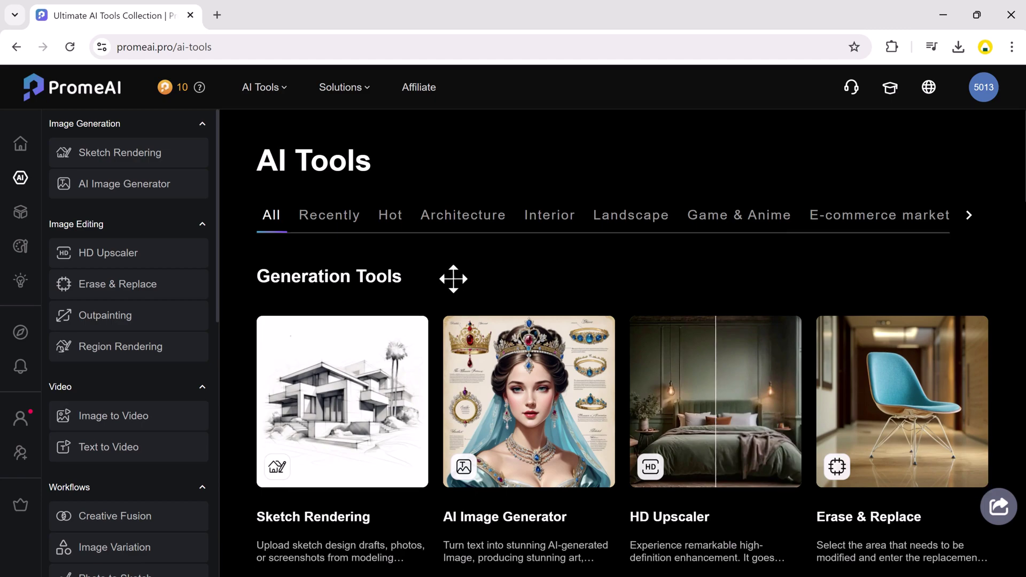
{"action": "scroll", "coordinate": [453, 278], "scroll_direction": "down", "scroll_amount": 3}
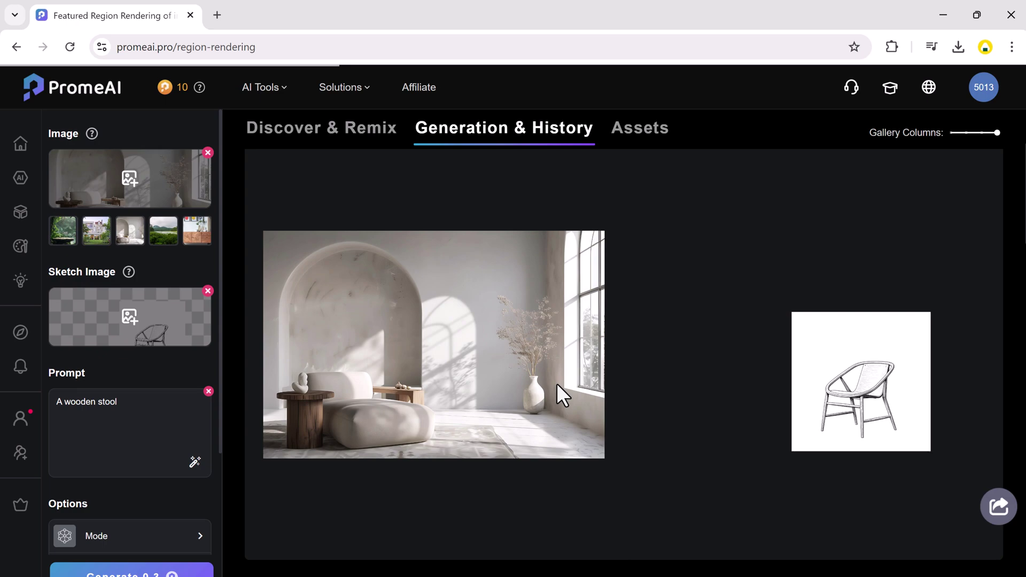
{"action": "left_click", "coordinate": [166, 201]}
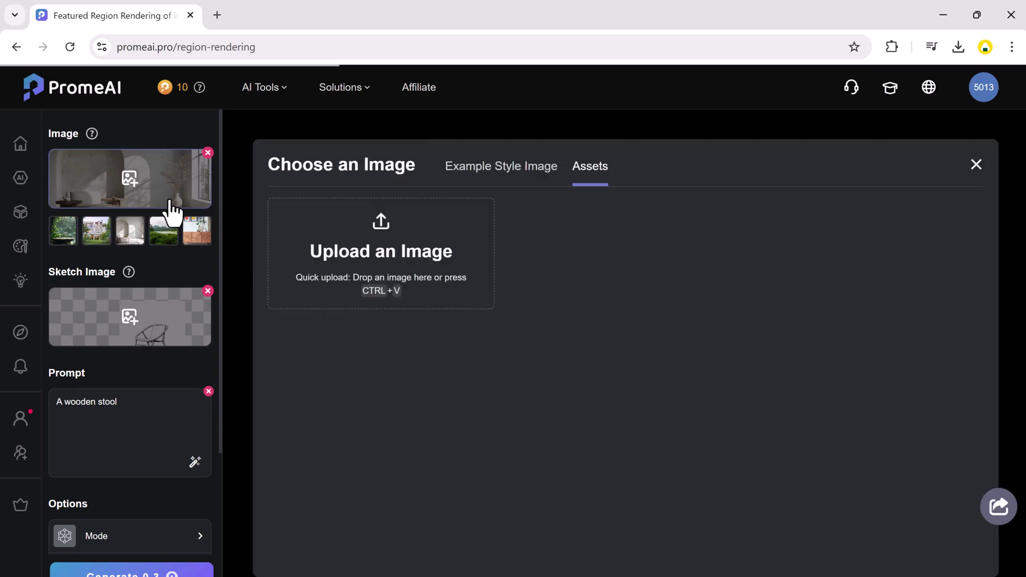
{"action": "left_click", "coordinate": [448, 274]}
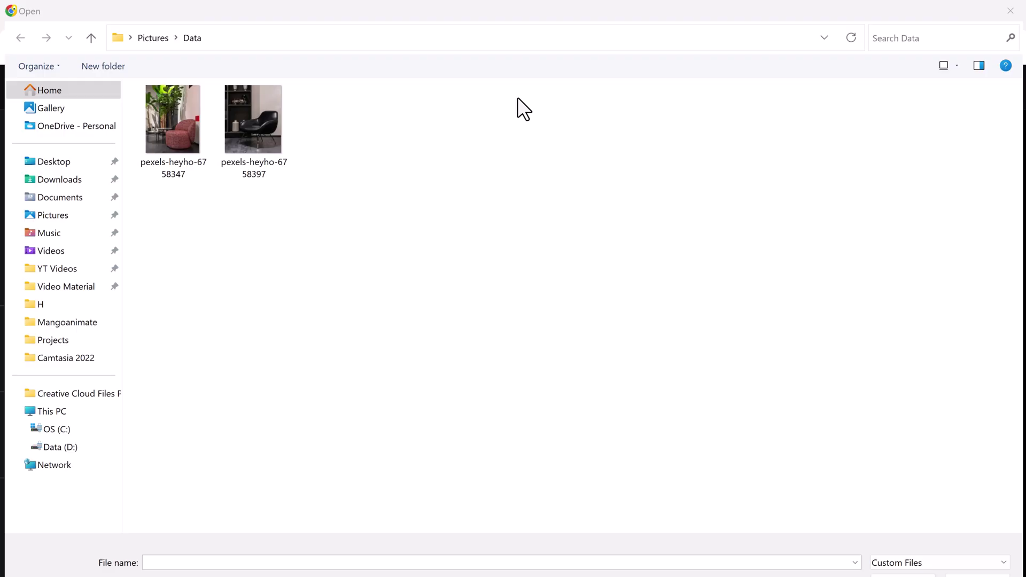
{"action": "double_click", "coordinate": [192, 125]}
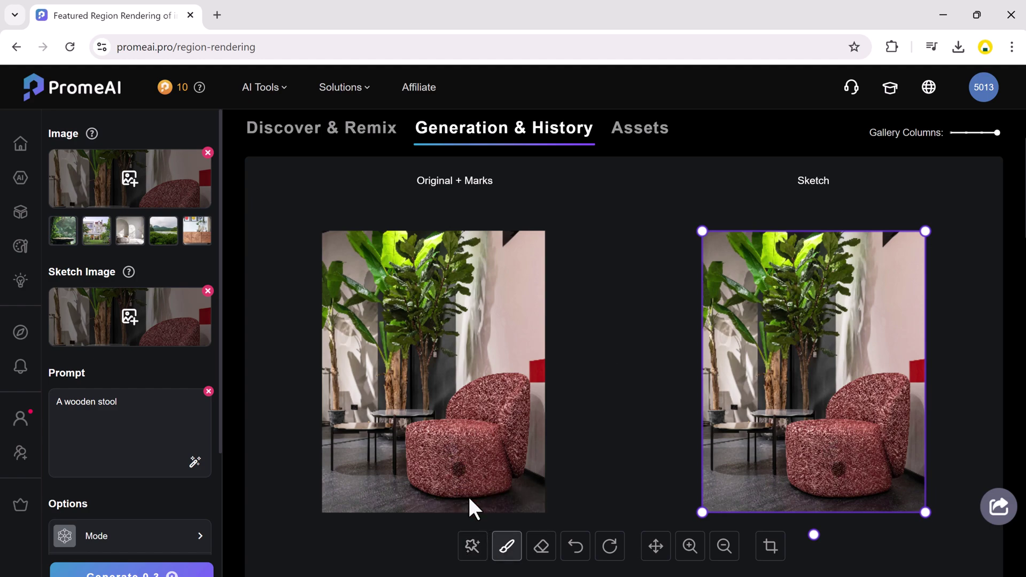
Auto-select the armchair's seat, backrest and side panel, then bring up the Mode choices.
{"action": "left_click", "coordinate": [472, 546]}
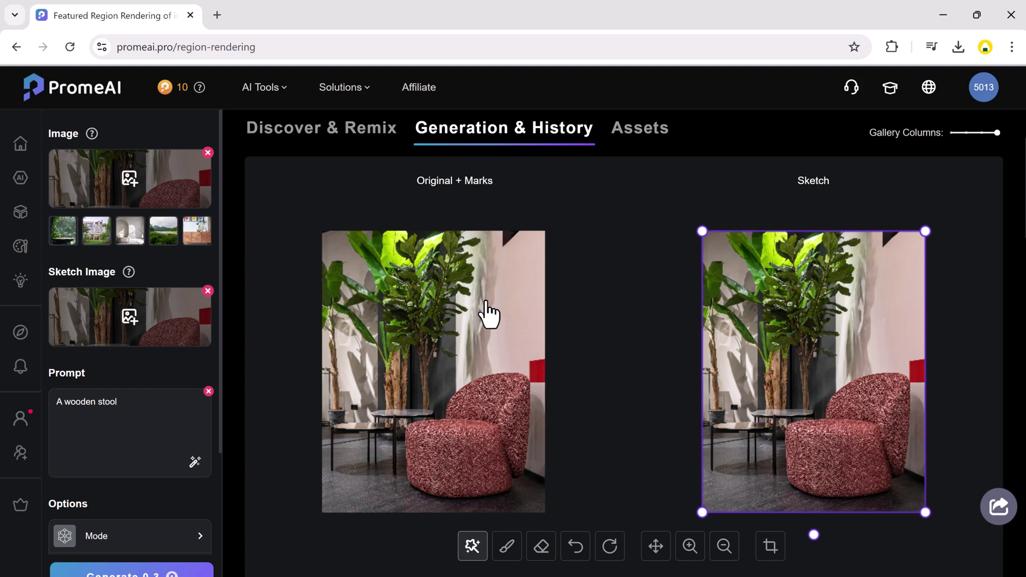
{"action": "left_click", "coordinate": [494, 465]}
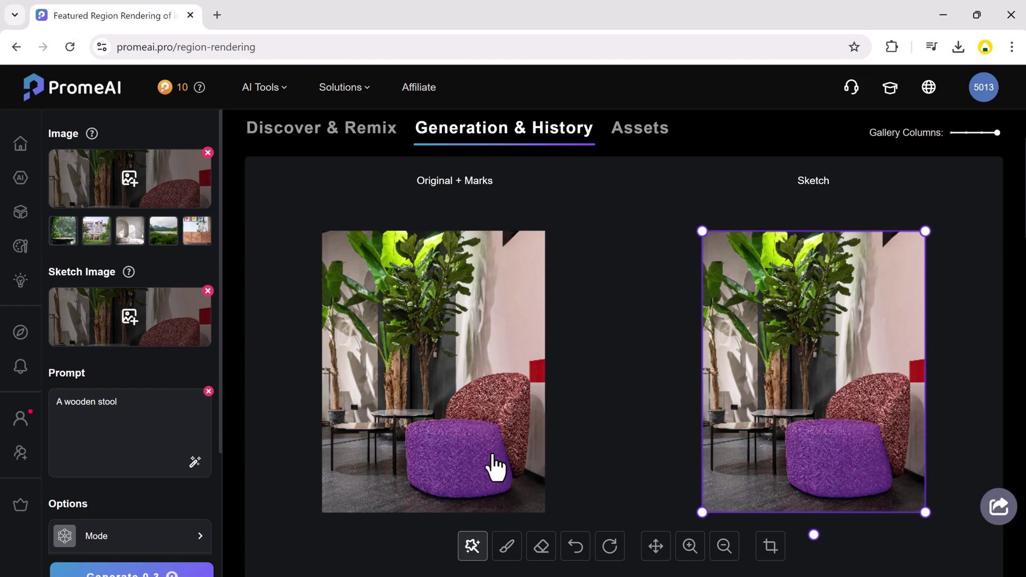
{"action": "left_click", "coordinate": [500, 423]}
{"action": "left_click", "coordinate": [511, 435]}
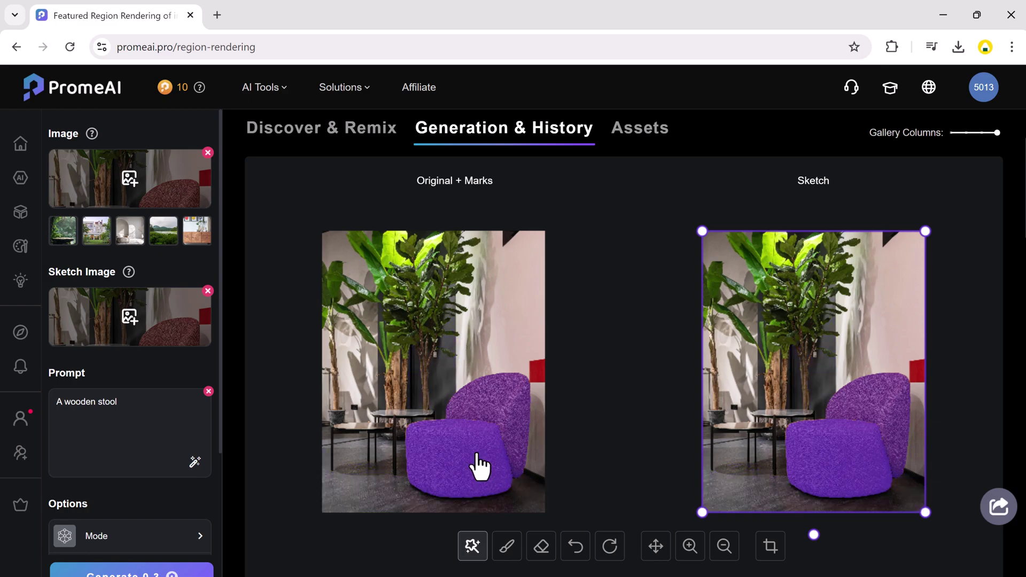
{"action": "left_click", "coordinate": [195, 543]}
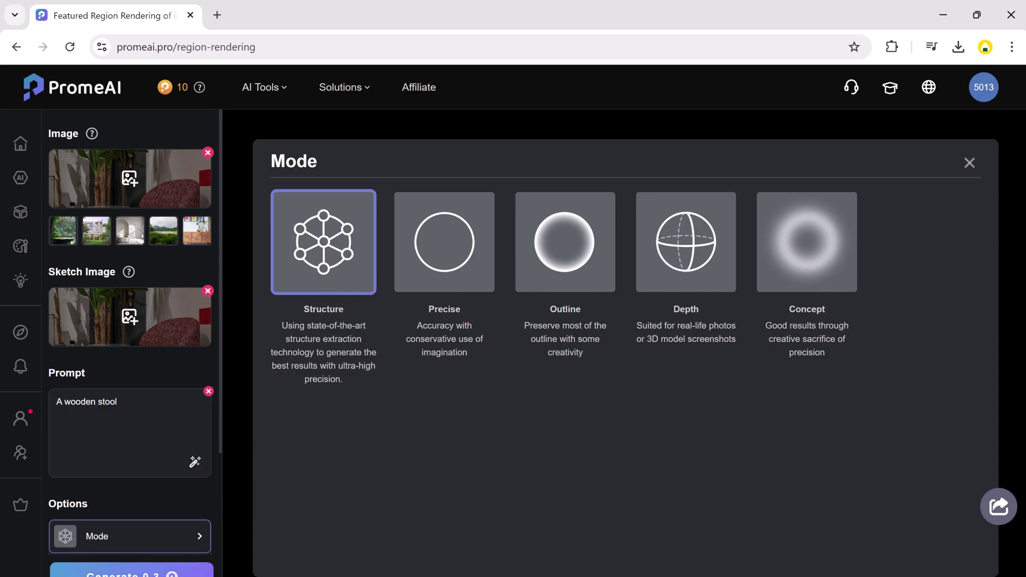
Generate three Structure-mode re-renders from the 'A wooden stool' prompt and compare the results.
{"action": "left_click", "coordinate": [131, 572]}
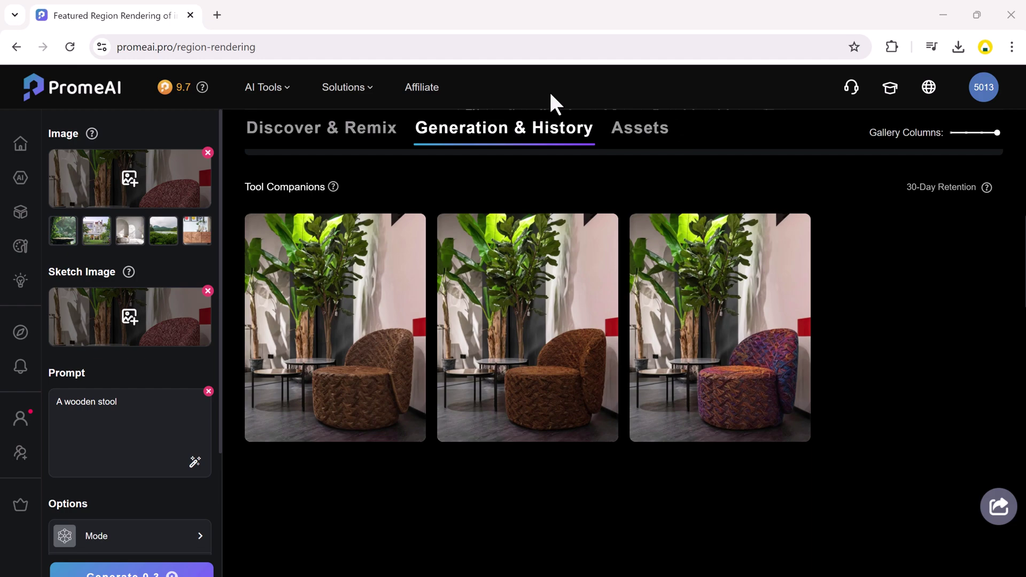
{"action": "mouse_move", "coordinate": [599, 427]}
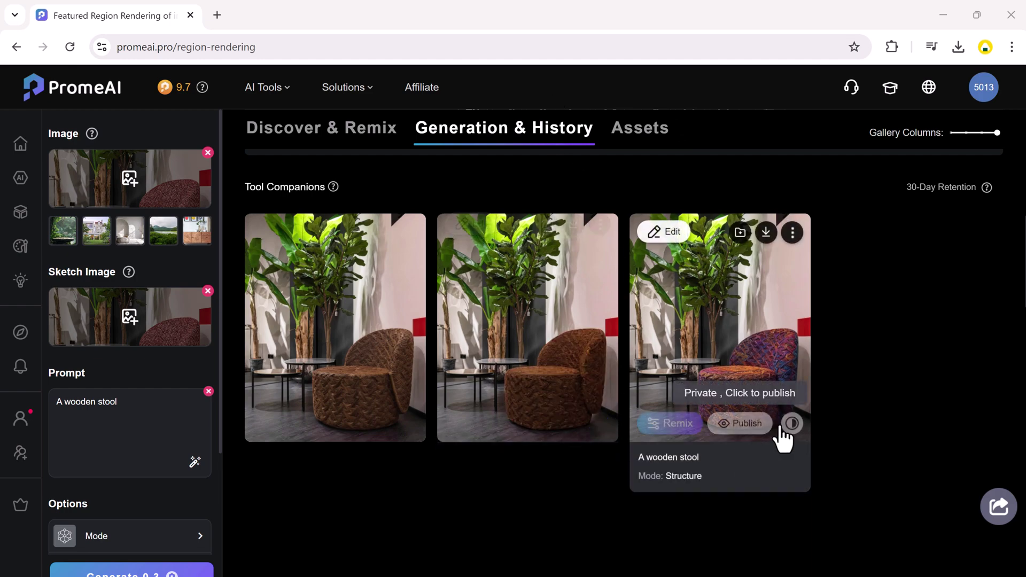
{"action": "mouse_move", "coordinate": [409, 427]}
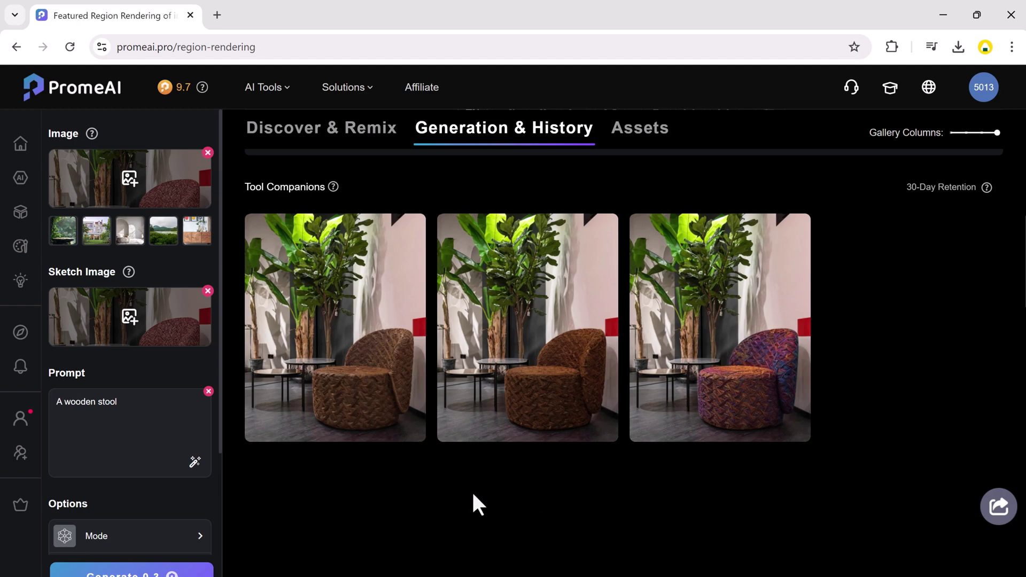
Replace the sketch image with the black leather chair photo and brush a mask over the red armchair.
{"action": "left_click", "coordinate": [208, 291]}
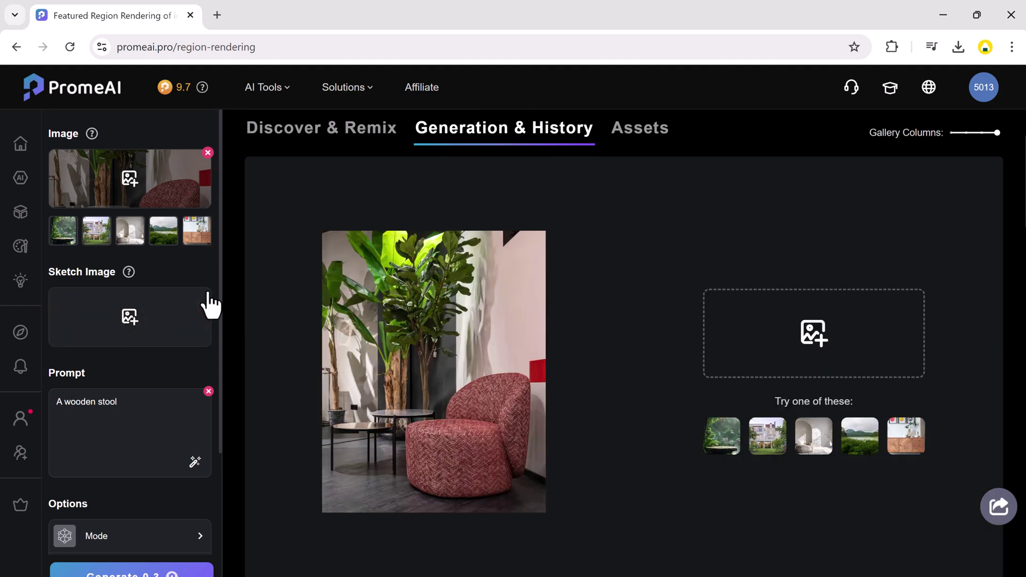
{"action": "left_click", "coordinate": [131, 327]}
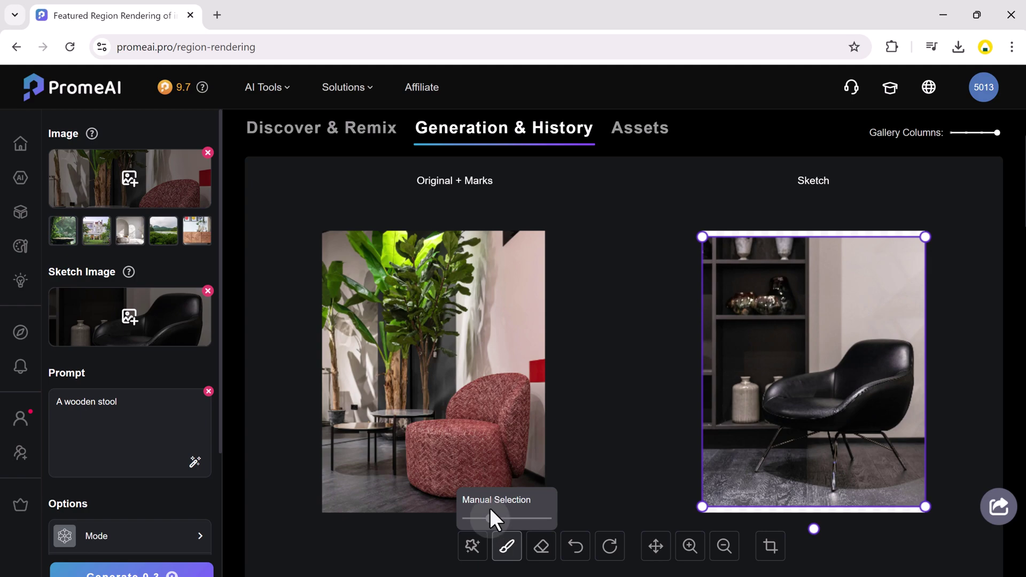
{"action": "mouse_move", "coordinate": [467, 383]}
{"action": "left_mouse_down"}
{"action": "mouse_move", "coordinate": [455, 411]}
{"action": "mouse_move", "coordinate": [502, 382]}
{"action": "mouse_move", "coordinate": [525, 419]}
{"action": "mouse_move", "coordinate": [498, 490]}
{"action": "mouse_move", "coordinate": [430, 491]}
{"action": "mouse_move", "coordinate": [410, 445]}
{"action": "mouse_move", "coordinate": [445, 422]}
{"action": "mouse_move", "coordinate": [514, 428]}
{"action": "mouse_move", "coordinate": [429, 483]}
{"action": "mouse_move", "coordinate": [428, 450]}
{"action": "mouse_move", "coordinate": [506, 415]}
{"action": "mouse_move", "coordinate": [436, 452]}
{"action": "left_mouse_up"}
{"action": "mouse_move", "coordinate": [505, 379]}
{"action": "left_mouse_down"}
{"action": "mouse_move", "coordinate": [534, 434]}
{"action": "mouse_move", "coordinate": [484, 497]}
{"action": "mouse_move", "coordinate": [413, 483]}
{"action": "left_mouse_up"}
Shrink and reposition the black chair reference, then generate new leather chair renderings.
{"action": "left_click_drag", "start_coordinate": [704, 241], "coordinate": [755, 310]}
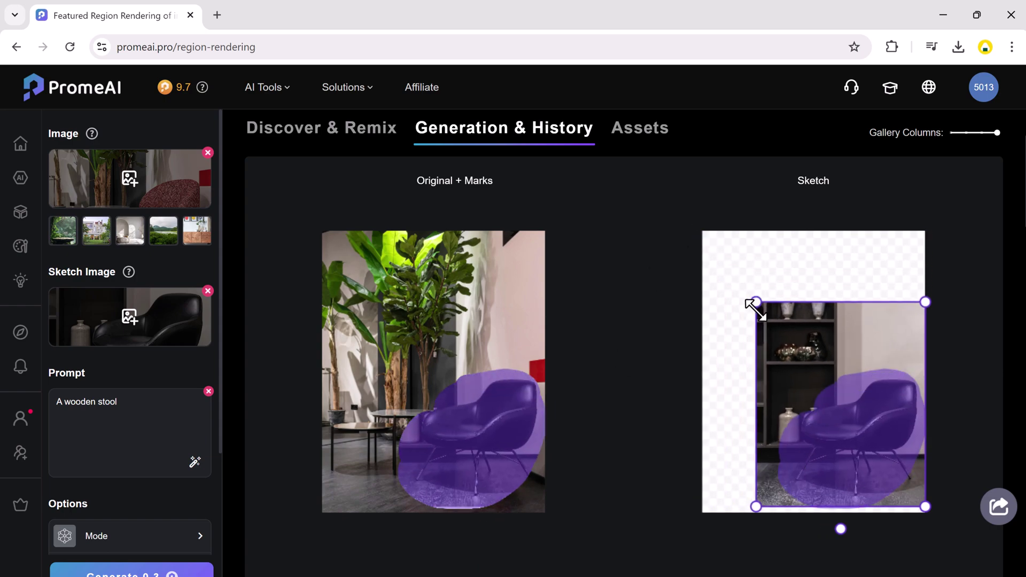
{"action": "left_click_drag", "start_coordinate": [924, 505], "coordinate": [918, 499]}
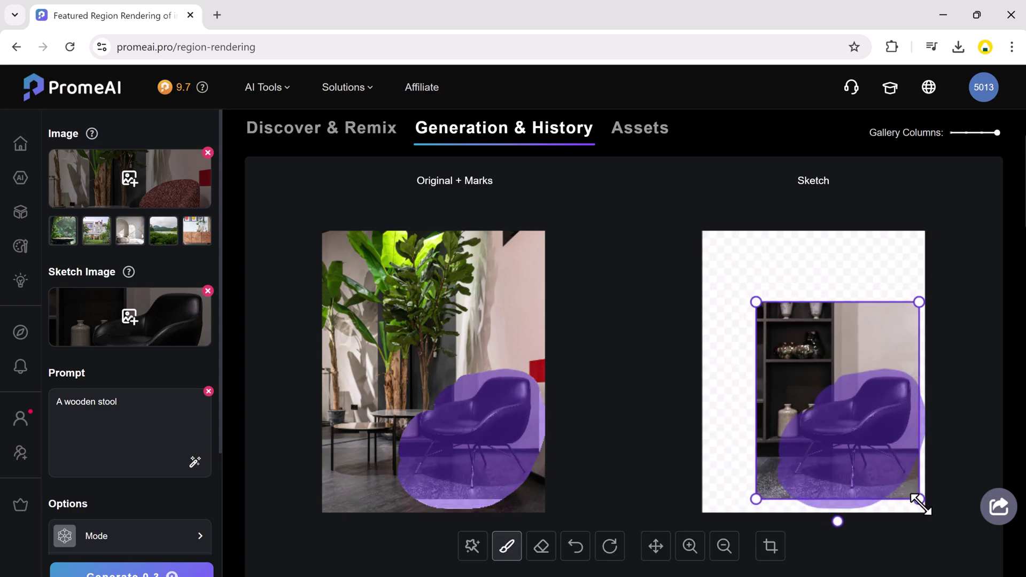
{"action": "left_click_drag", "start_coordinate": [753, 298], "coordinate": [774, 331]}
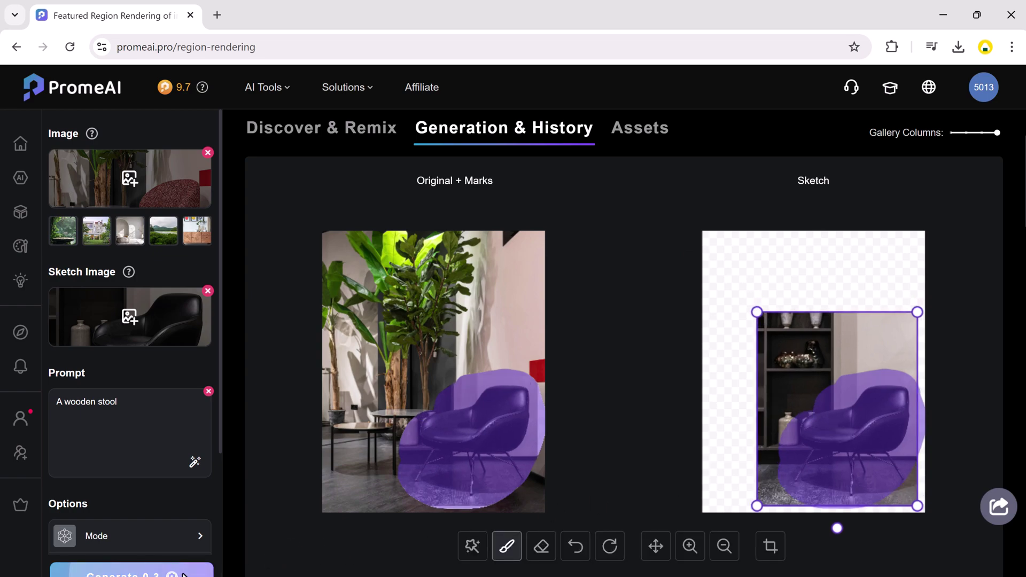
{"action": "left_click", "coordinate": [131, 571]}
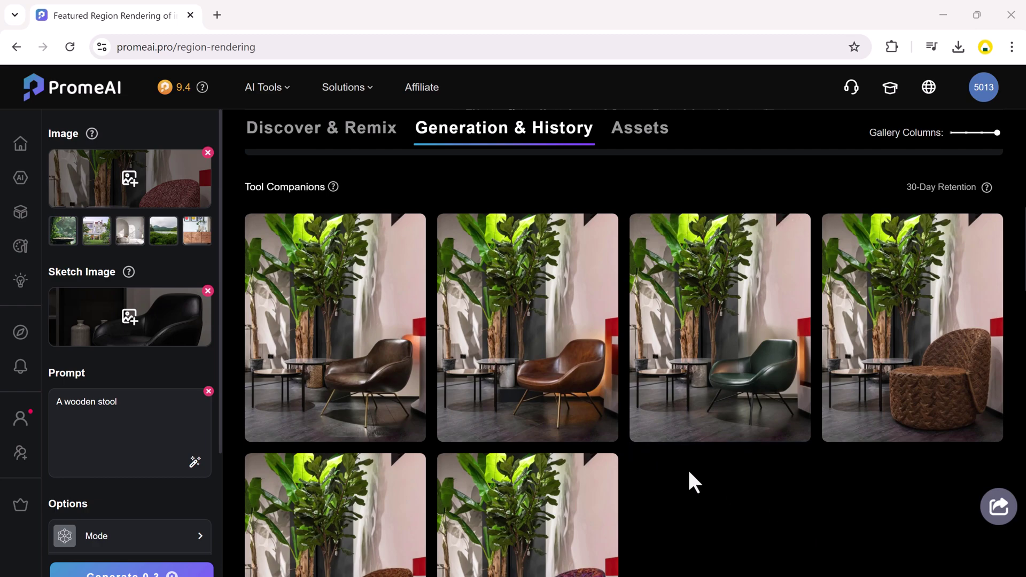
Open Erase & Replace and load the pink palm-tree and dome sample scene.
{"action": "left_click", "coordinate": [778, 373]}
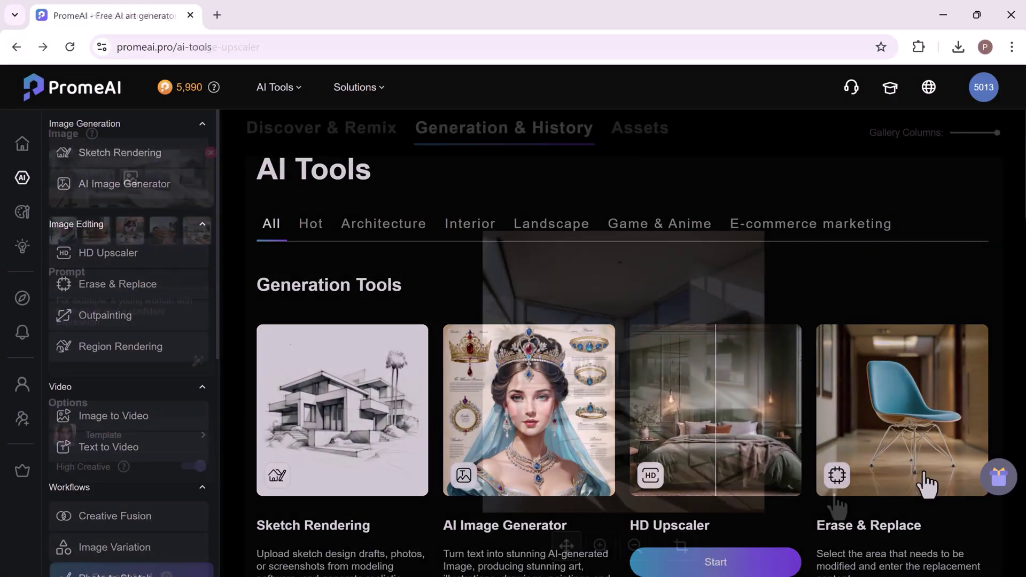
{"action": "left_click", "coordinate": [915, 450]}
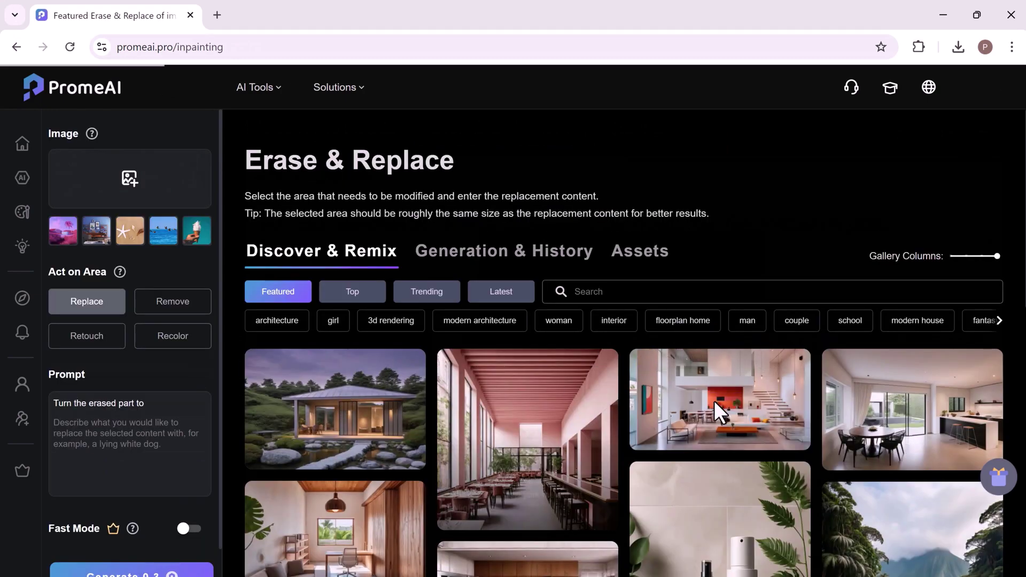
{"action": "left_click", "coordinate": [60, 232]}
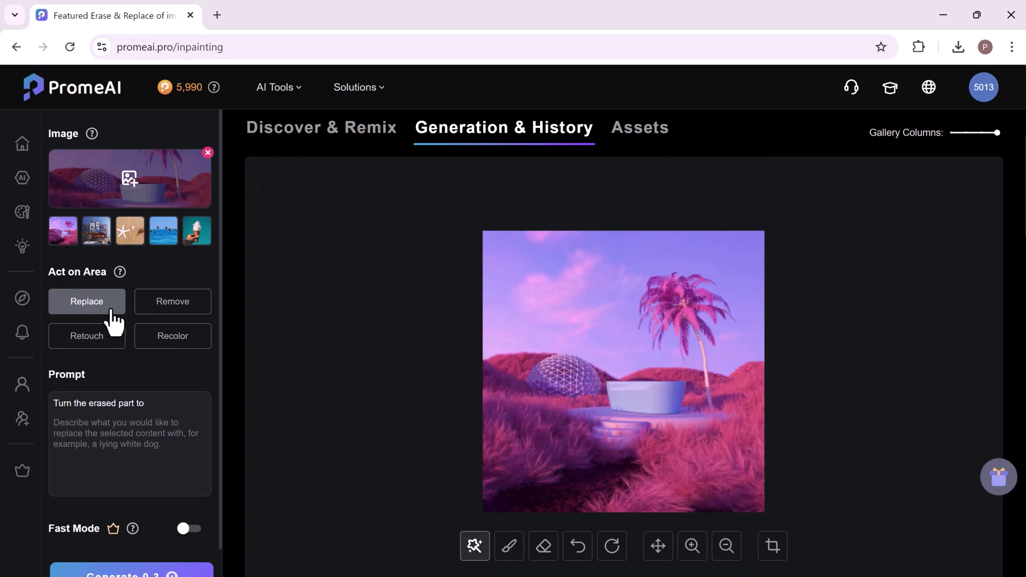
Use Auto Selection to pick the dome, then the water path instead.
{"action": "left_click", "coordinate": [473, 546]}
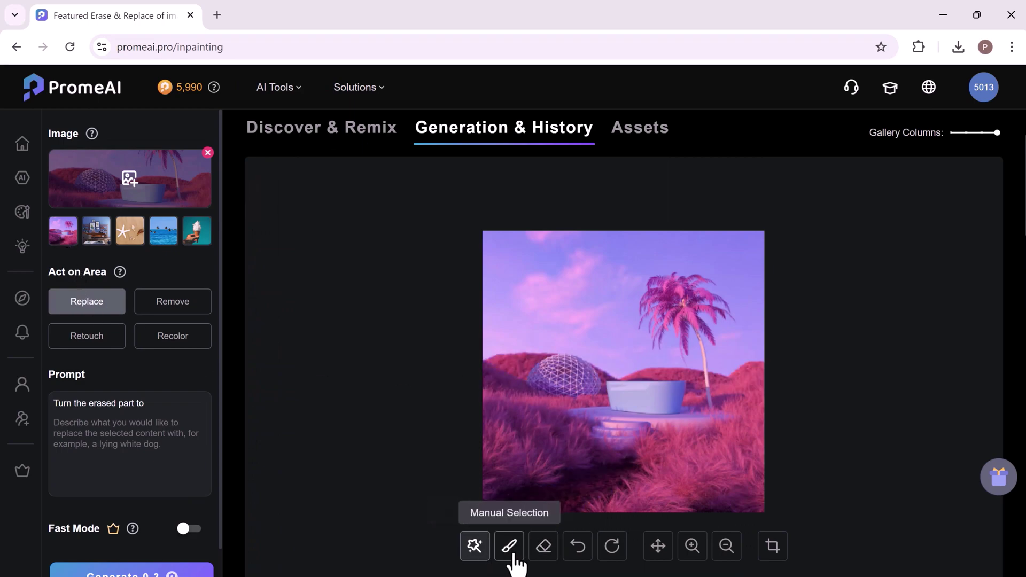
{"action": "left_click", "coordinate": [570, 383]}
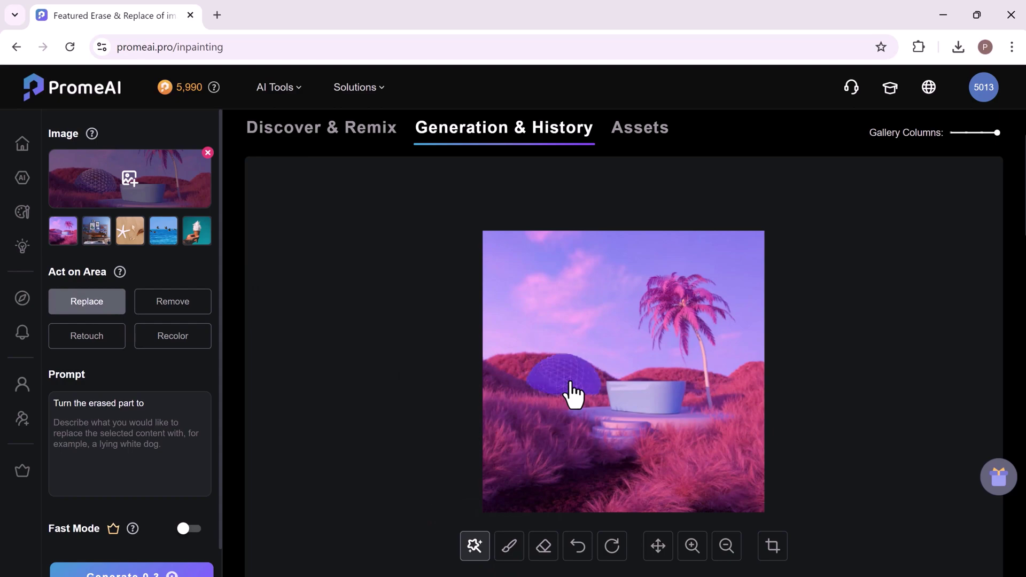
{"action": "left_click", "coordinate": [577, 487]}
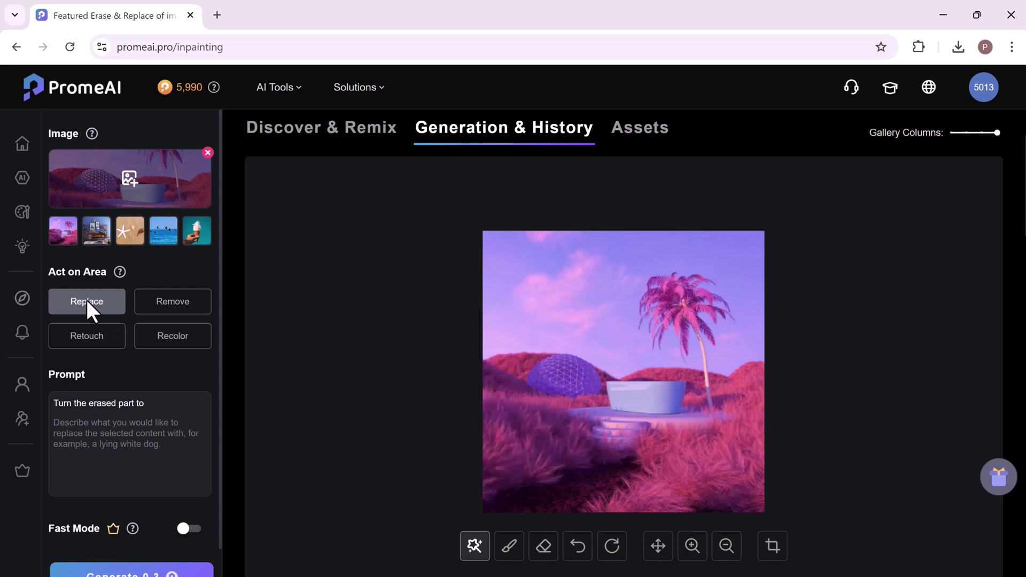
Generate one Fast Mode removal result for the pink palm-tree scene.
{"action": "left_click", "coordinate": [187, 310]}
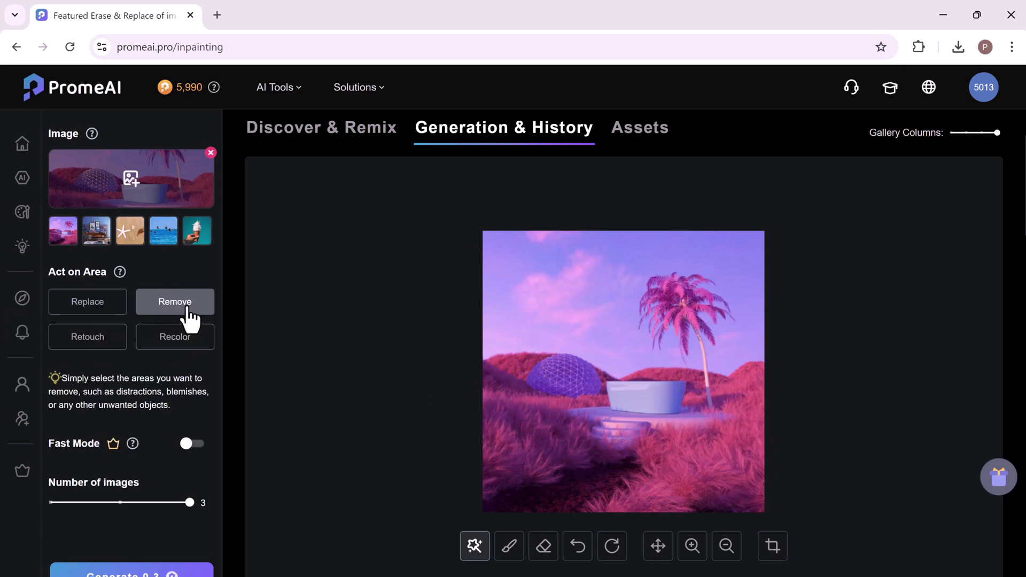
{"action": "left_click", "coordinate": [196, 444]}
{"action": "left_click_drag", "start_coordinate": [113, 502], "coordinate": [69, 501]}
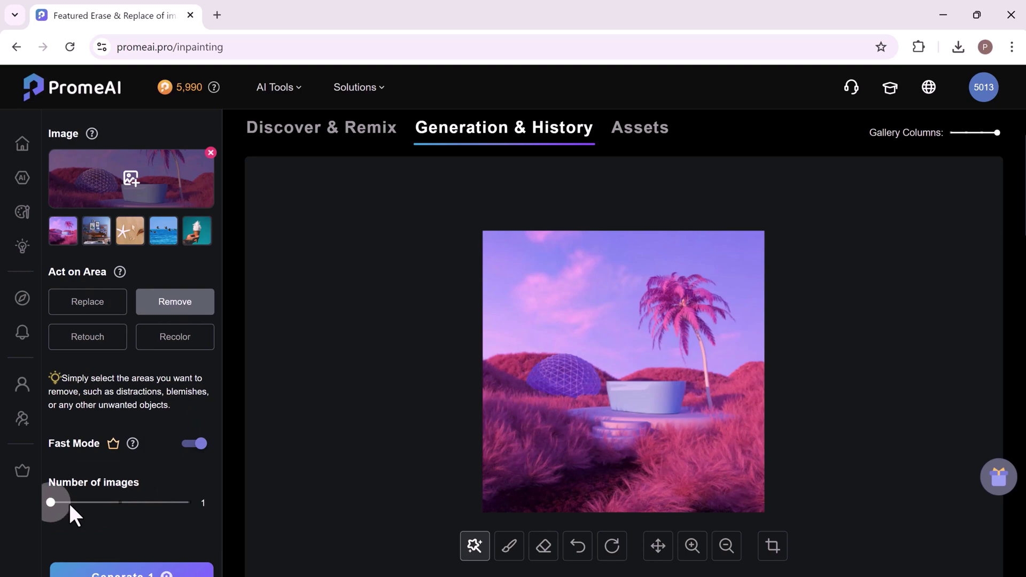
{"action": "left_click", "coordinate": [131, 571]}
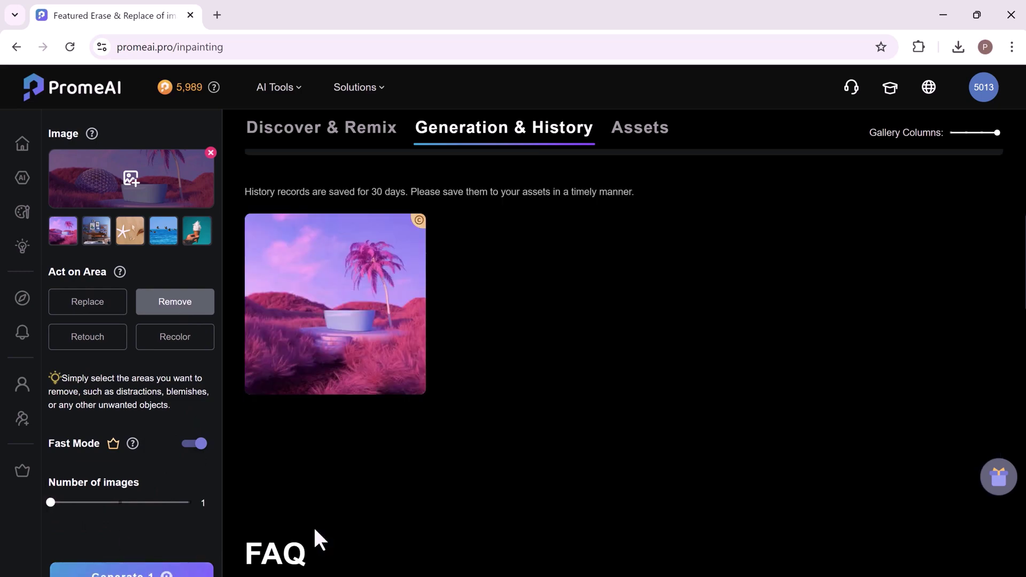
Switch to Replace mode and load the pelicans-over-sea sample image.
{"action": "left_click", "coordinate": [92, 239]}
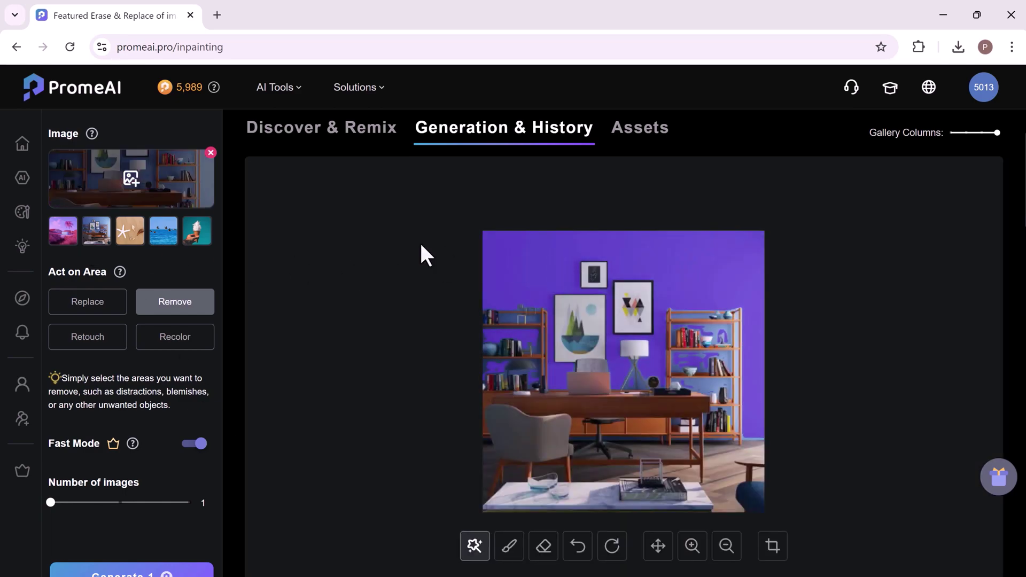
{"action": "left_click", "coordinate": [102, 315]}
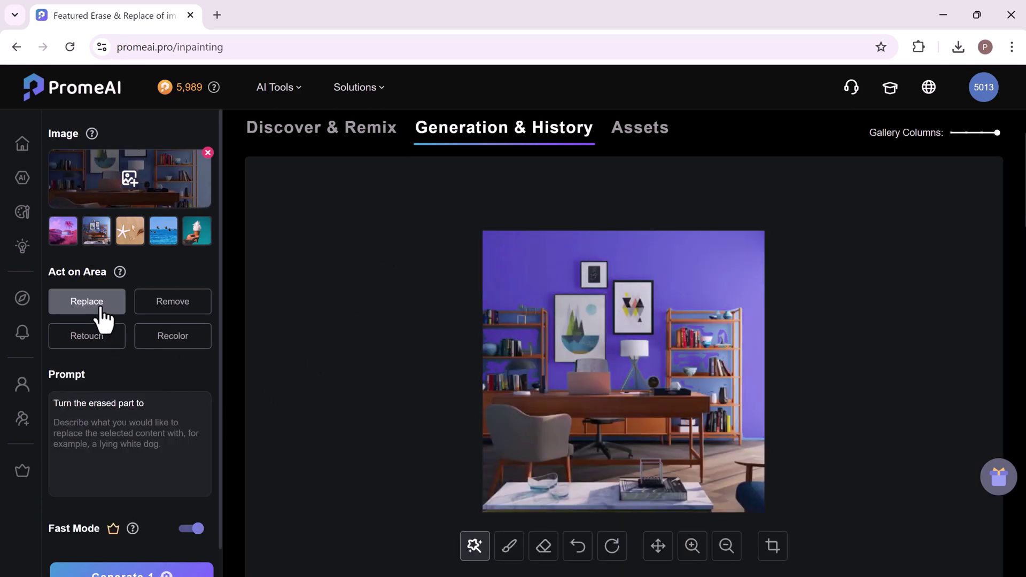
{"action": "scroll", "coordinate": [82, 371], "scroll_direction": "down", "scroll_amount": 1}
{"action": "scroll", "coordinate": [121, 366], "scroll_direction": "up", "scroll_amount": 1}
{"action": "scroll", "coordinate": [200, 251], "scroll_direction": "up", "scroll_amount": 1}
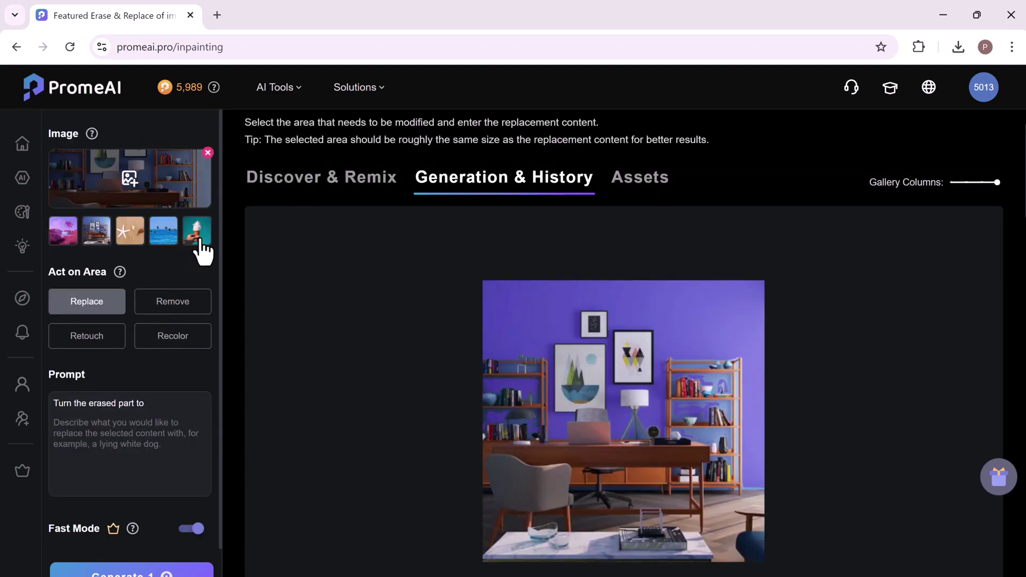
{"action": "left_click", "coordinate": [164, 238]}
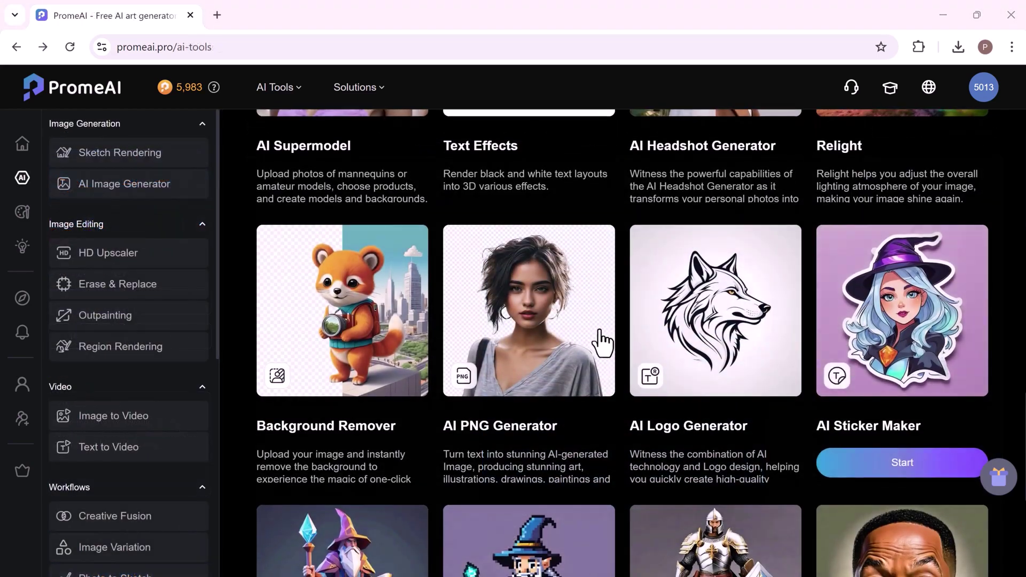
Find the AI Headshot Generator in the AI Tools grid and start it.
{"action": "scroll", "coordinate": [598, 342], "scroll_direction": "down", "scroll_amount": 4}
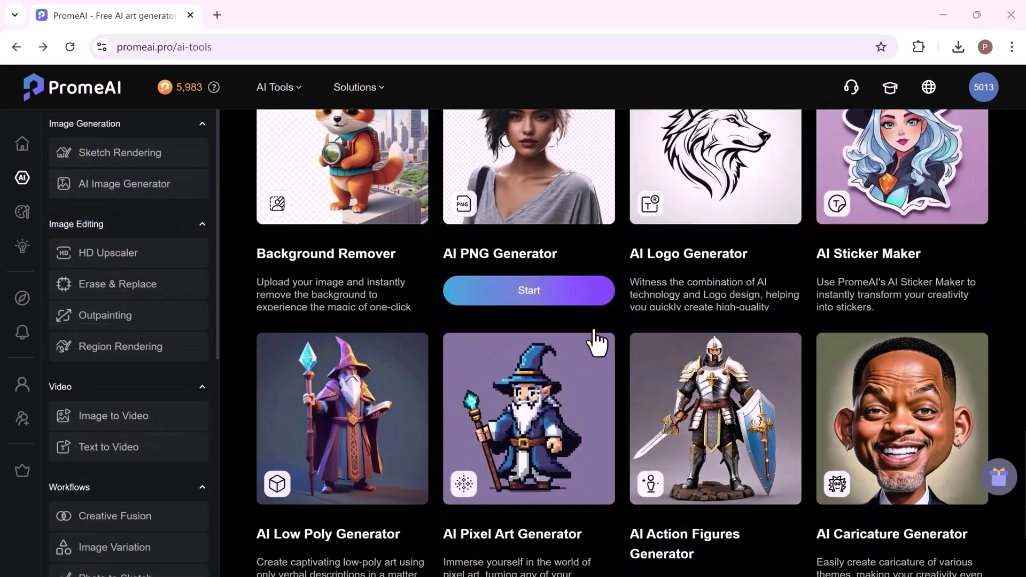
{"action": "scroll", "coordinate": [597, 342], "scroll_direction": "down", "scroll_amount": 5}
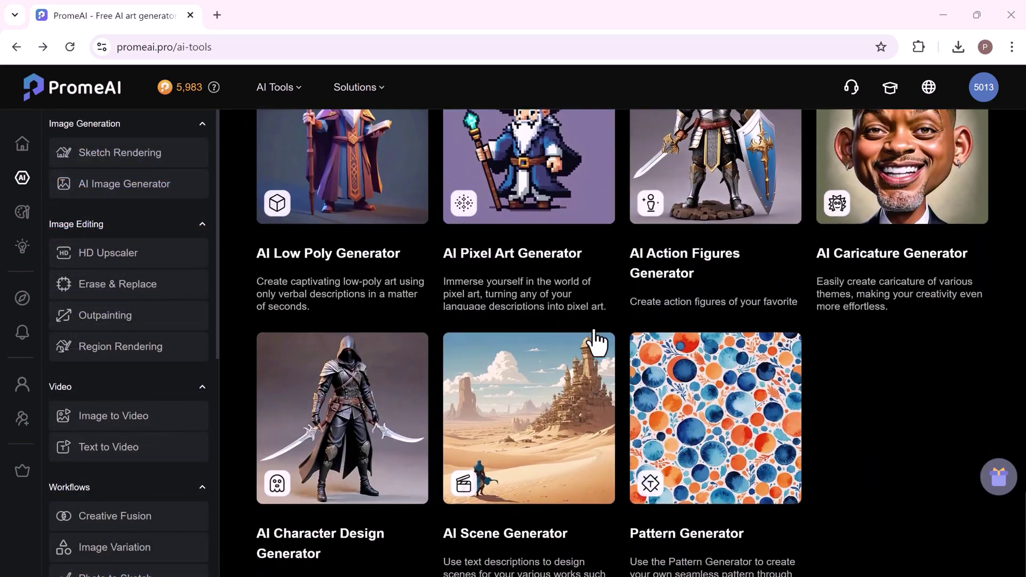
{"action": "mouse_move", "coordinate": [764, 424]}
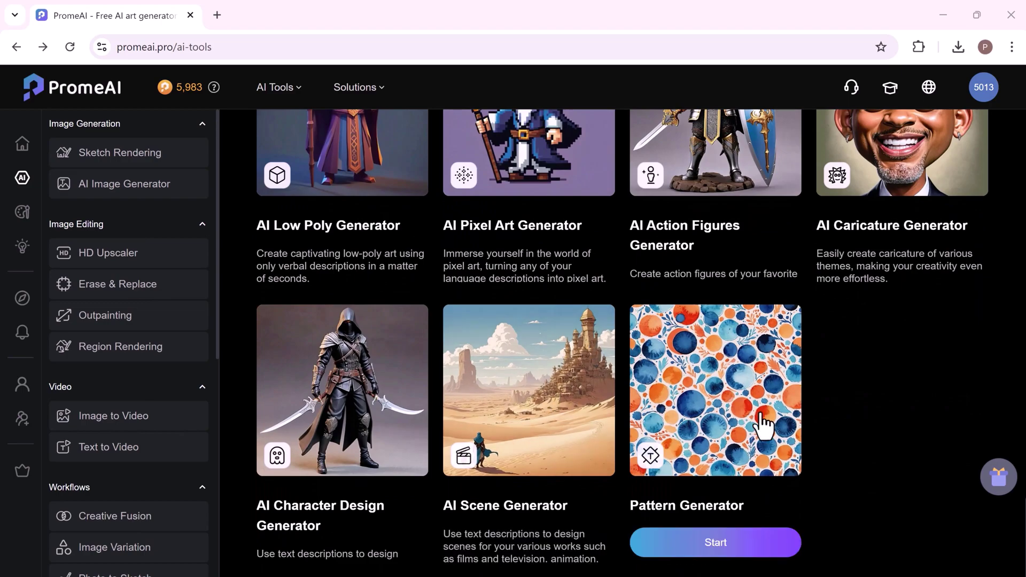
{"action": "scroll", "coordinate": [750, 402], "scroll_direction": "up", "scroll_amount": 12}
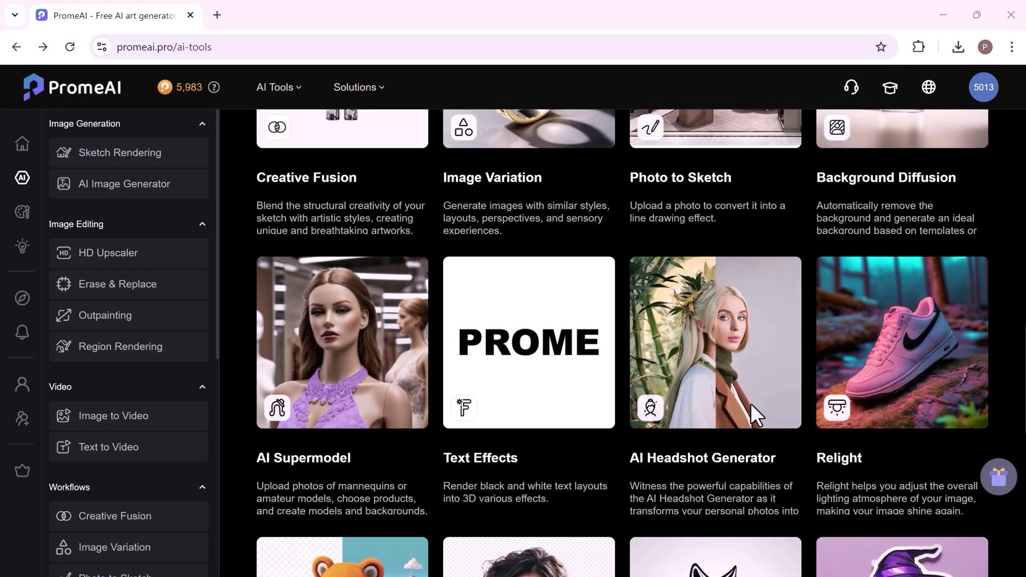
{"action": "left_click", "coordinate": [717, 394]}
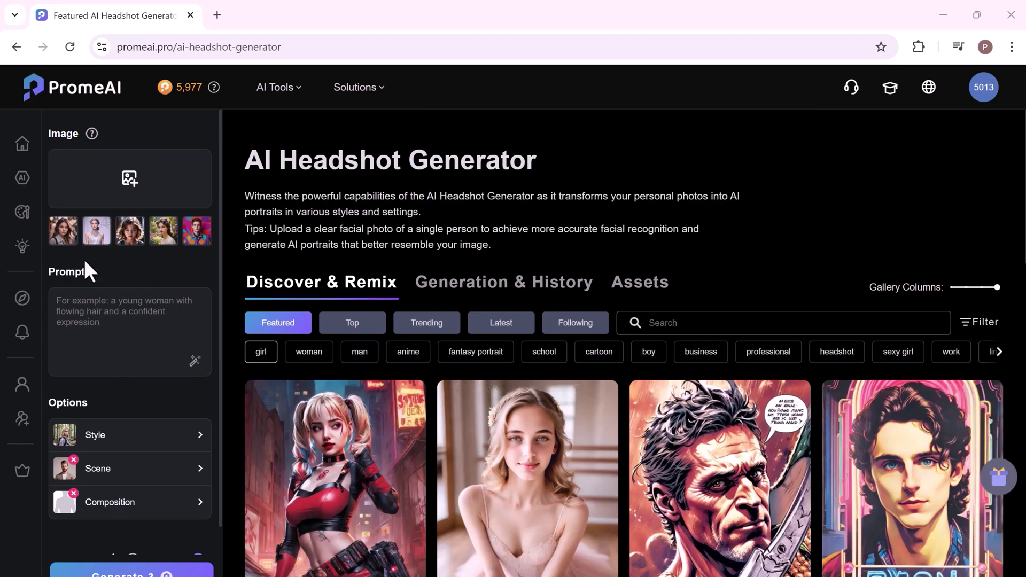
Load the woman sample portrait and open the style choices for Realistic.
{"action": "left_click", "coordinate": [61, 235]}
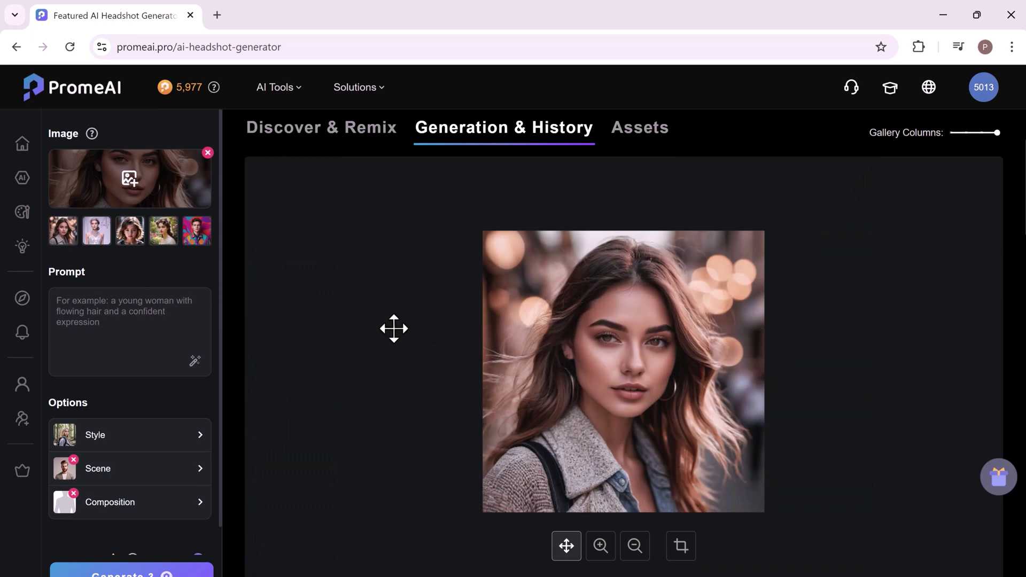
{"action": "left_click", "coordinate": [194, 239]}
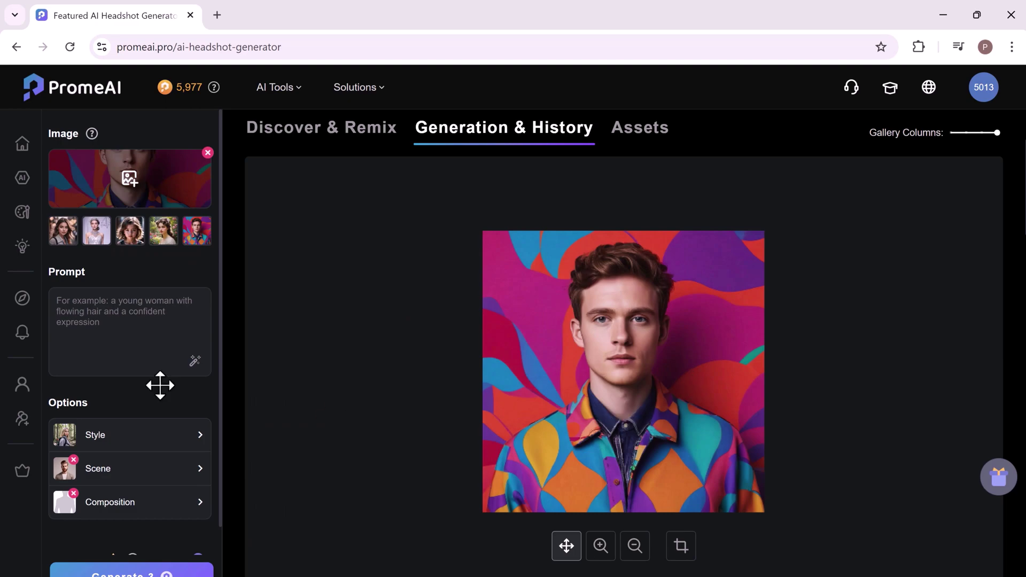
{"action": "left_click", "coordinate": [60, 236]}
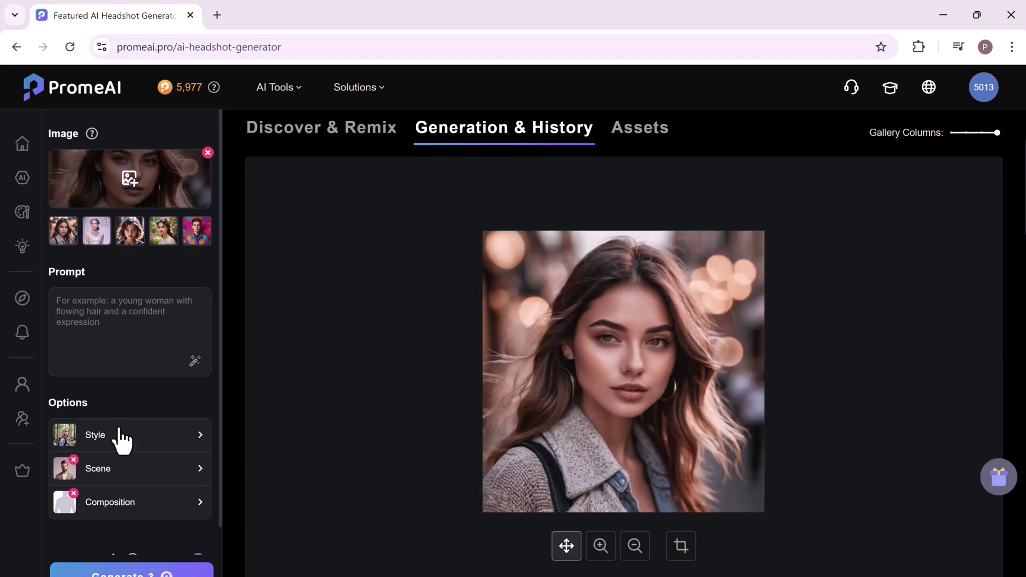
{"action": "left_click", "coordinate": [120, 436]}
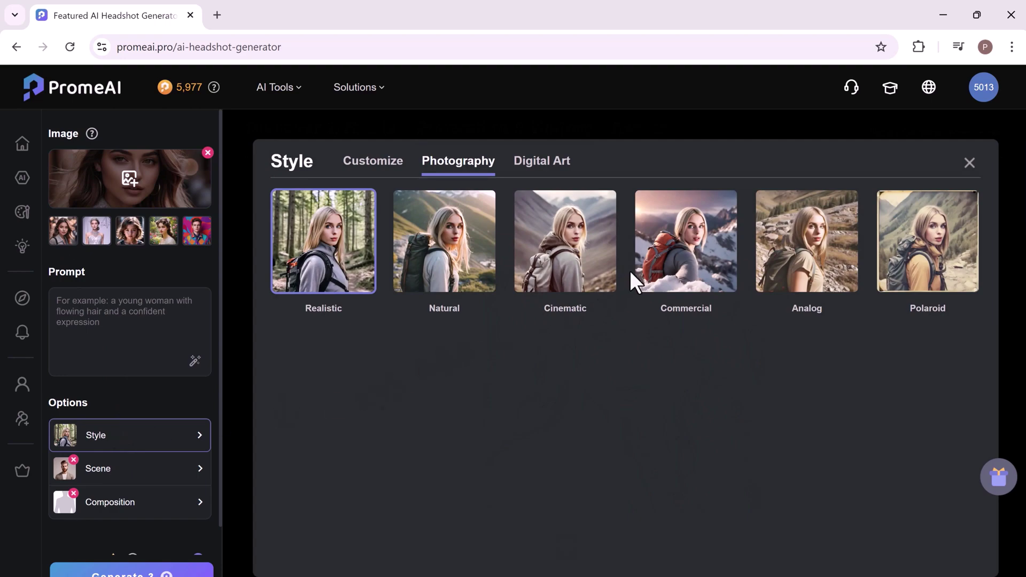
Set scene to Women's Fashion Contemporary Americana, Composition 01, and generate three headshots.
{"action": "left_click", "coordinate": [143, 477]}
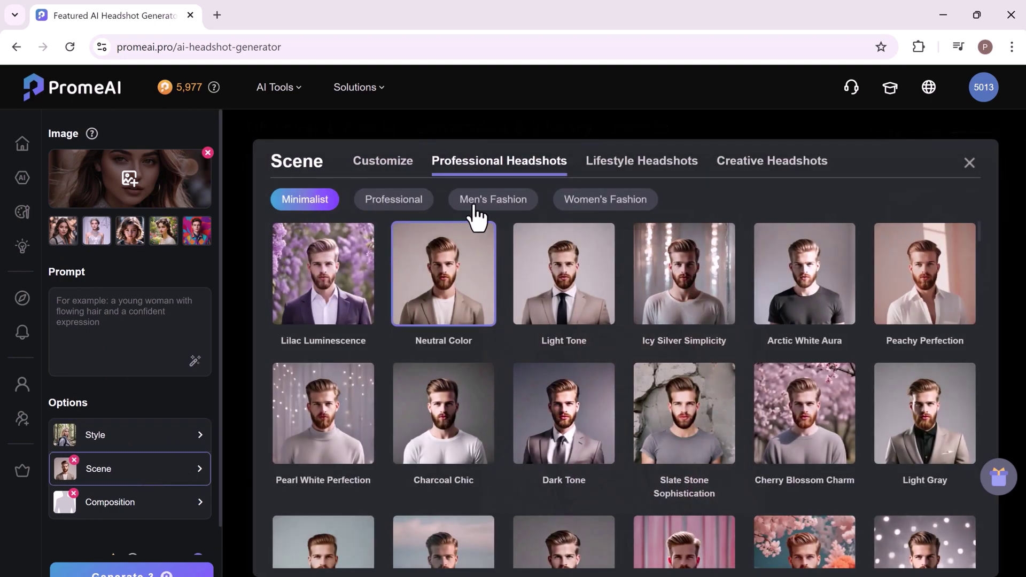
{"action": "left_click", "coordinate": [595, 203]}
{"action": "scroll", "coordinate": [842, 321], "scroll_direction": "down", "scroll_amount": 5}
{"action": "left_click", "coordinate": [876, 363]}
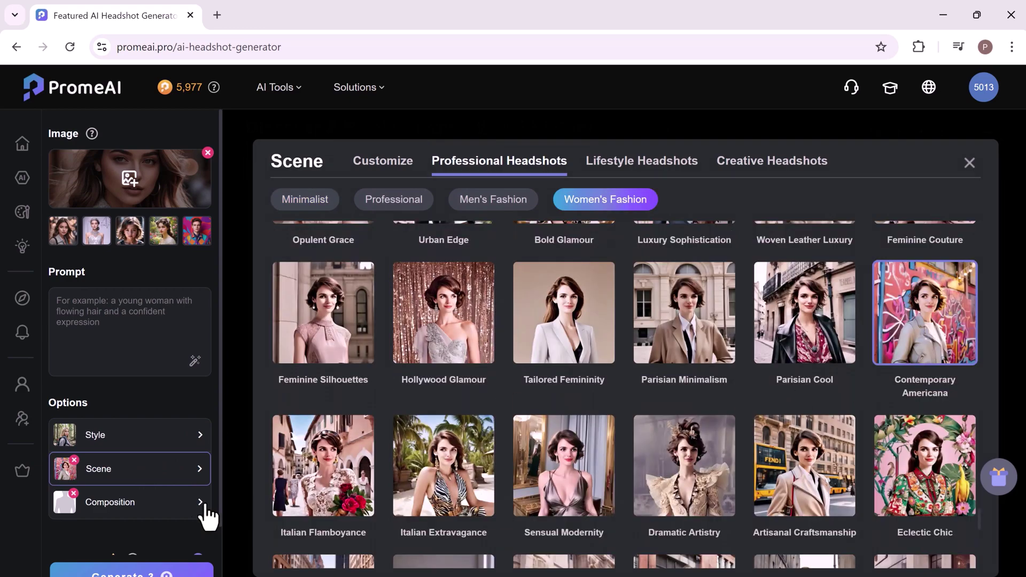
{"action": "left_click", "coordinate": [180, 505]}
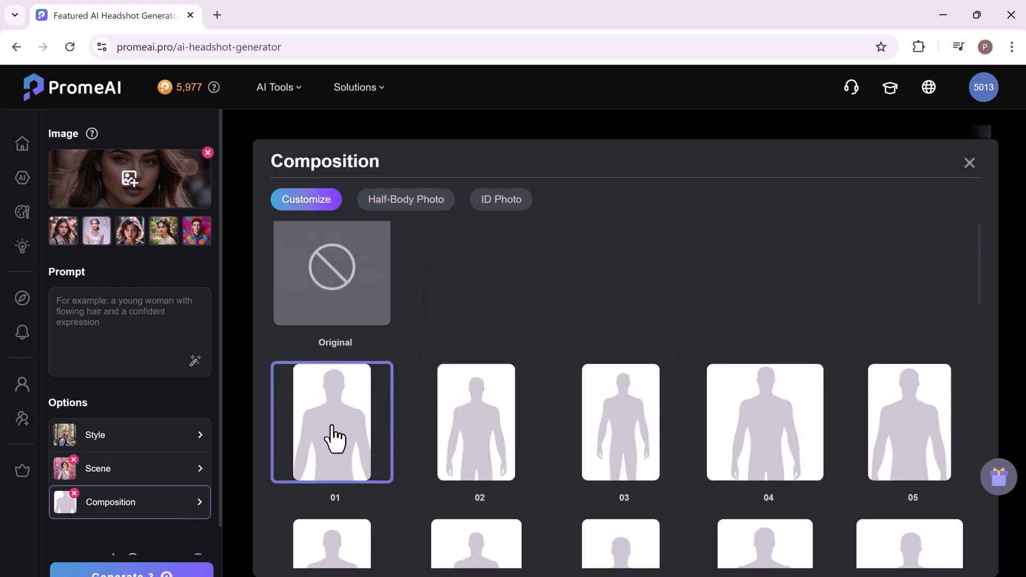
{"action": "scroll", "coordinate": [155, 502], "scroll_direction": "down", "scroll_amount": 2}
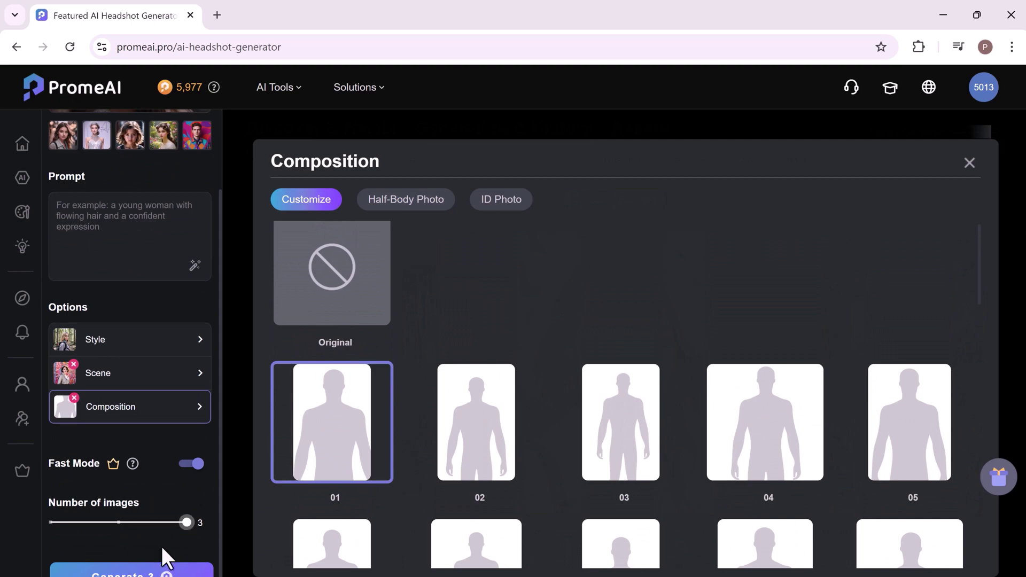
{"action": "left_click", "coordinate": [131, 572]}
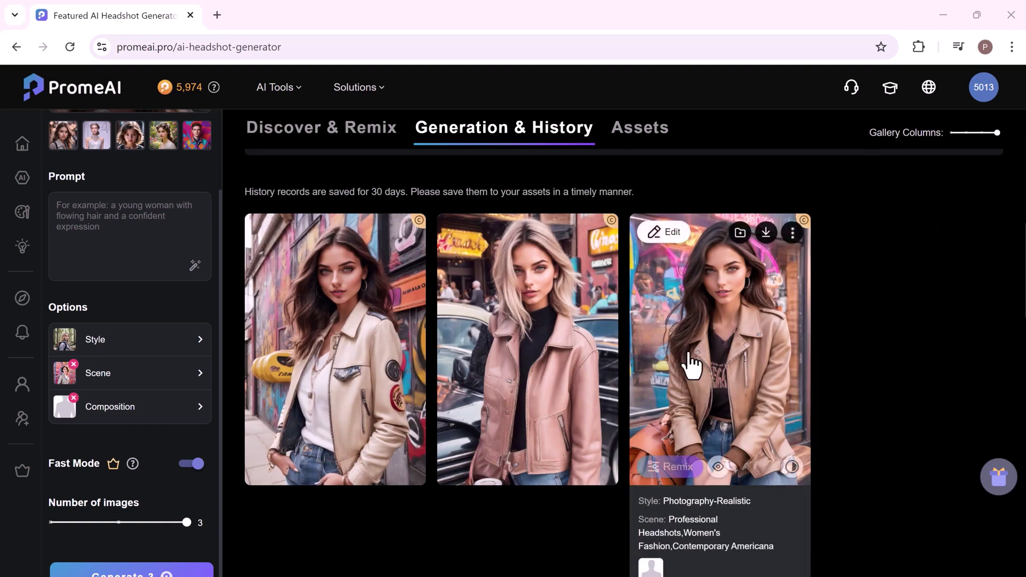
Load the colourful man sample and browse the Customize, Photography and Digital Art style tabs.
{"action": "left_click", "coordinate": [206, 141]}
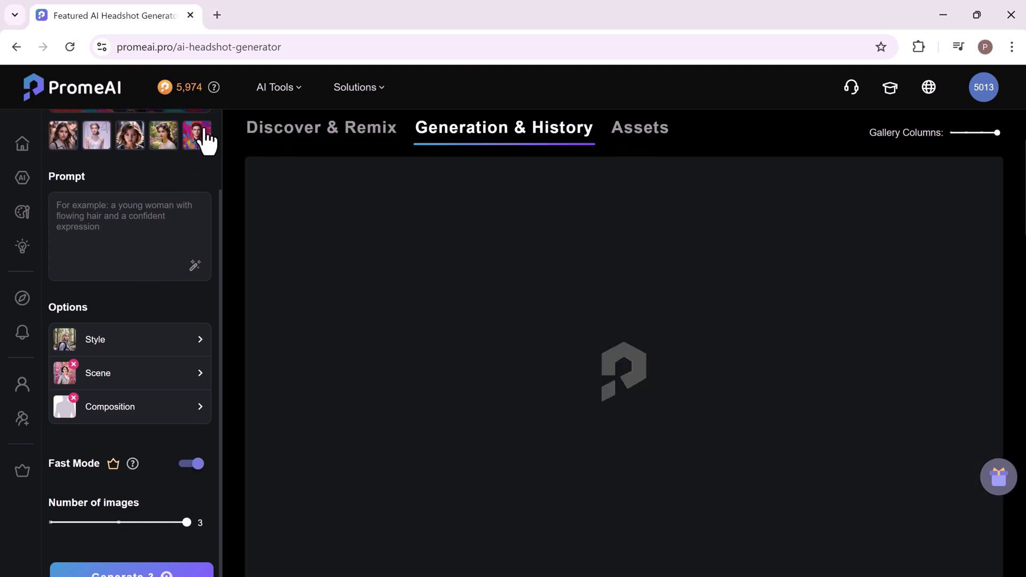
{"action": "left_click", "coordinate": [163, 342]}
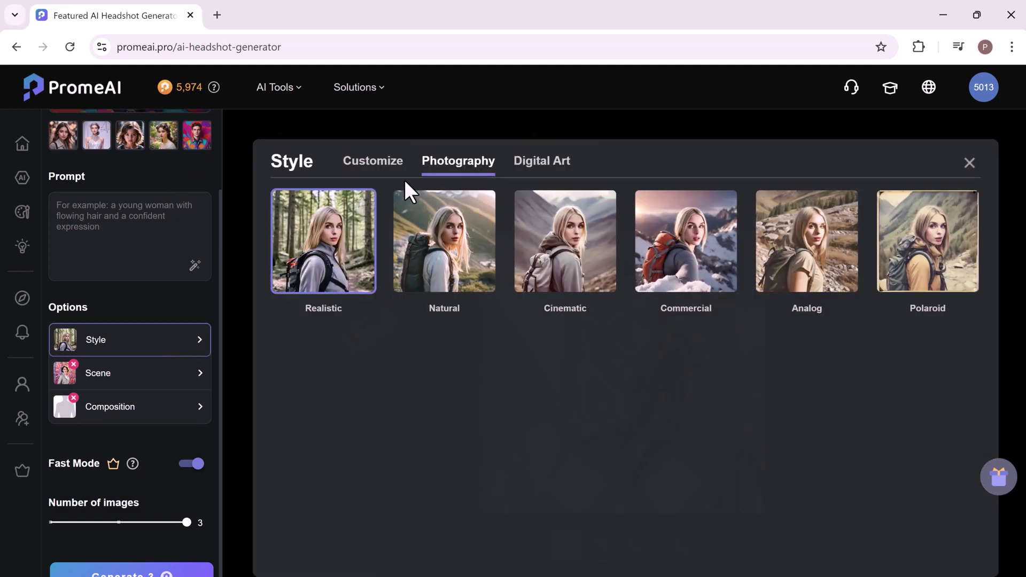
{"action": "left_click", "coordinate": [382, 166]}
{"action": "left_click", "coordinate": [437, 168]}
{"action": "left_click", "coordinate": [527, 166]}
{"action": "left_click", "coordinate": [465, 170]}
Set the Men's Fashion Casual Luxury scene and generate the man's headshots.
{"action": "left_click", "coordinate": [155, 381]}
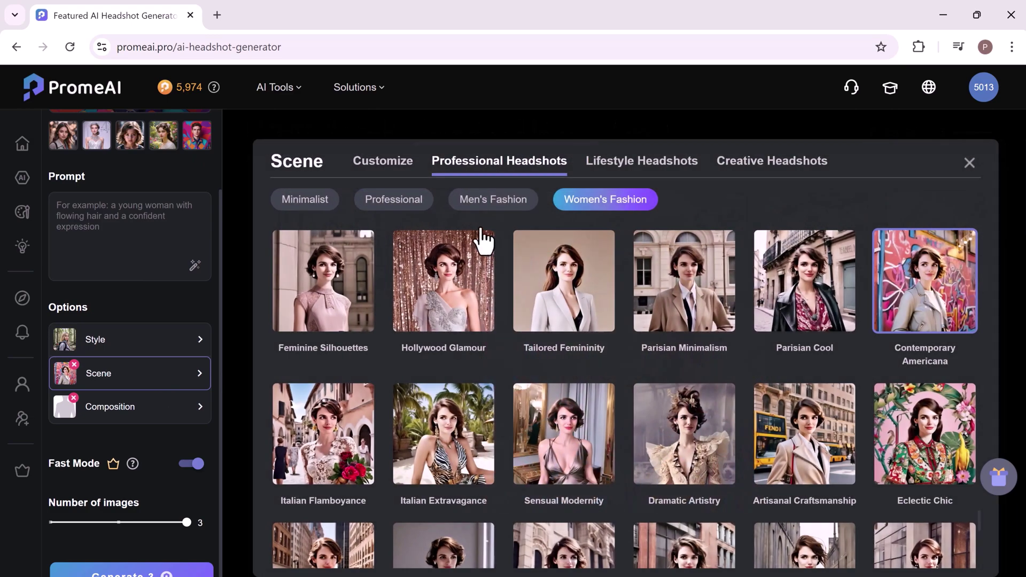
{"action": "left_click", "coordinate": [478, 202]}
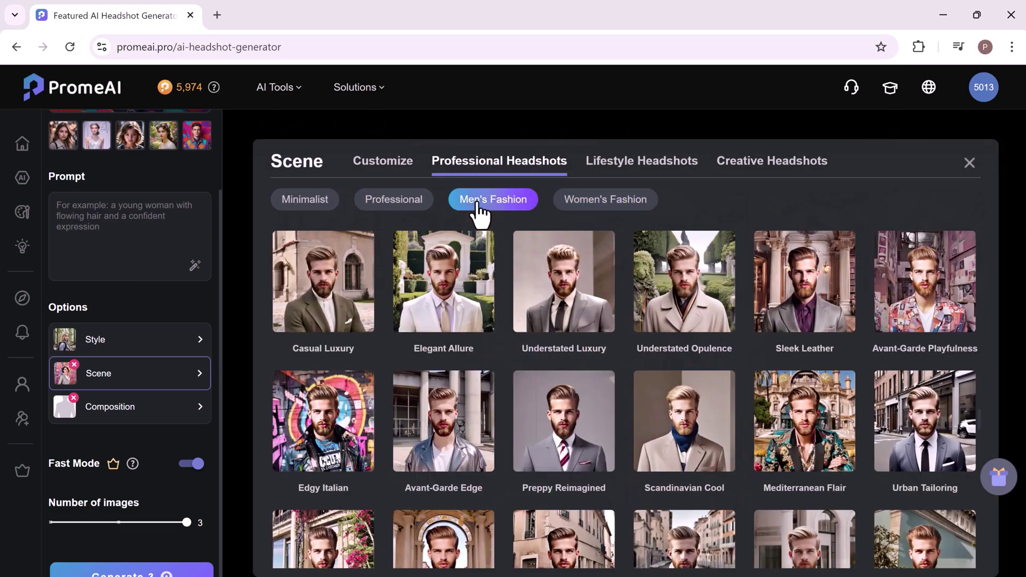
{"action": "left_click", "coordinate": [342, 316]}
{"action": "left_click", "coordinate": [131, 570]}
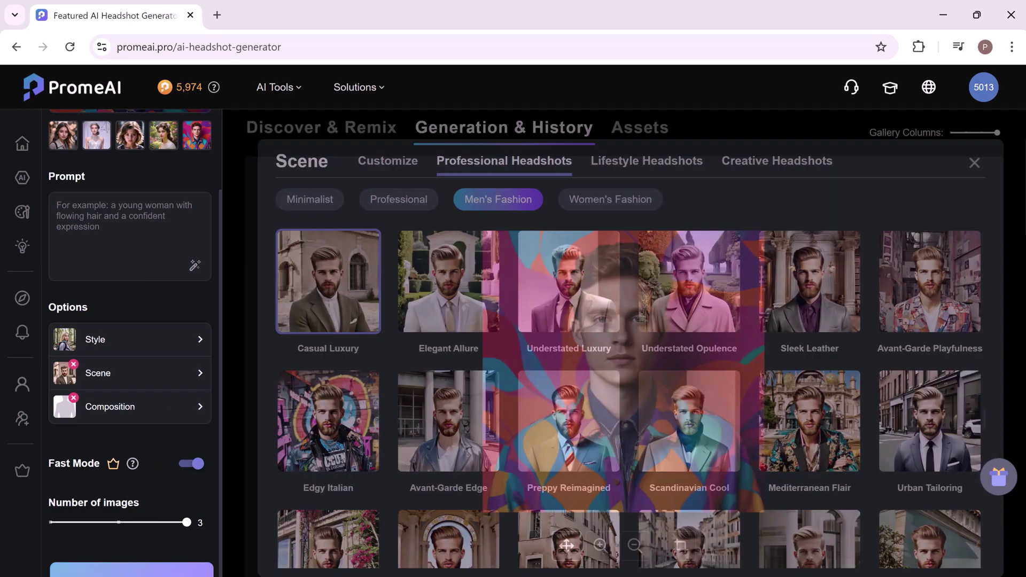